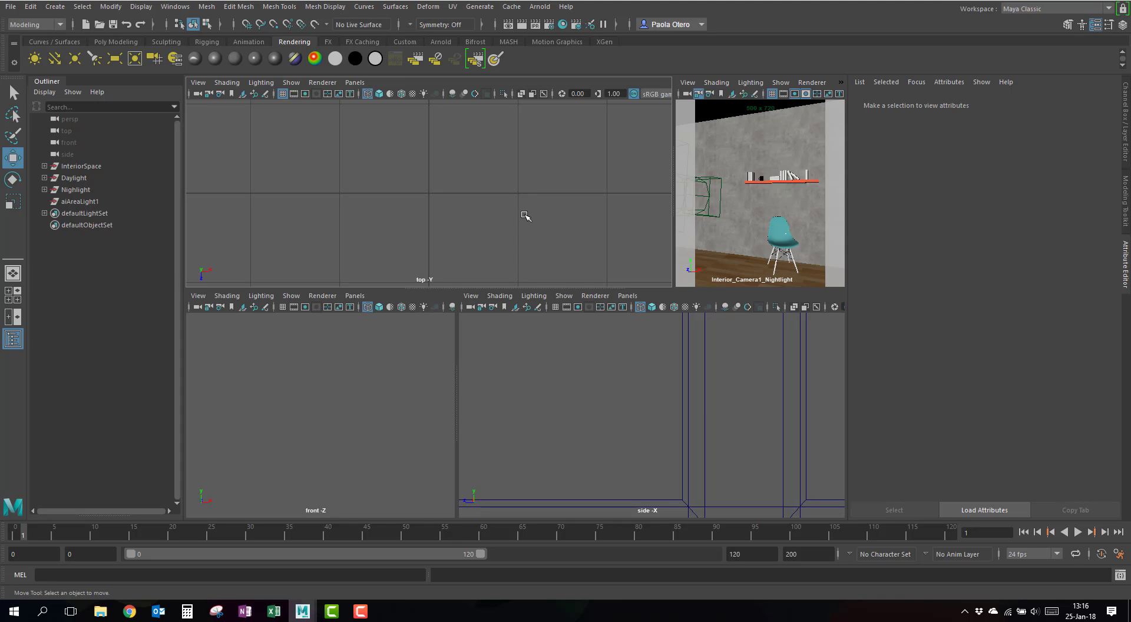
# Delete aiAreaLight1 from the Outliner and show the display layers in the Channel Box / Layer Editor
pyautogui.click(86, 166)
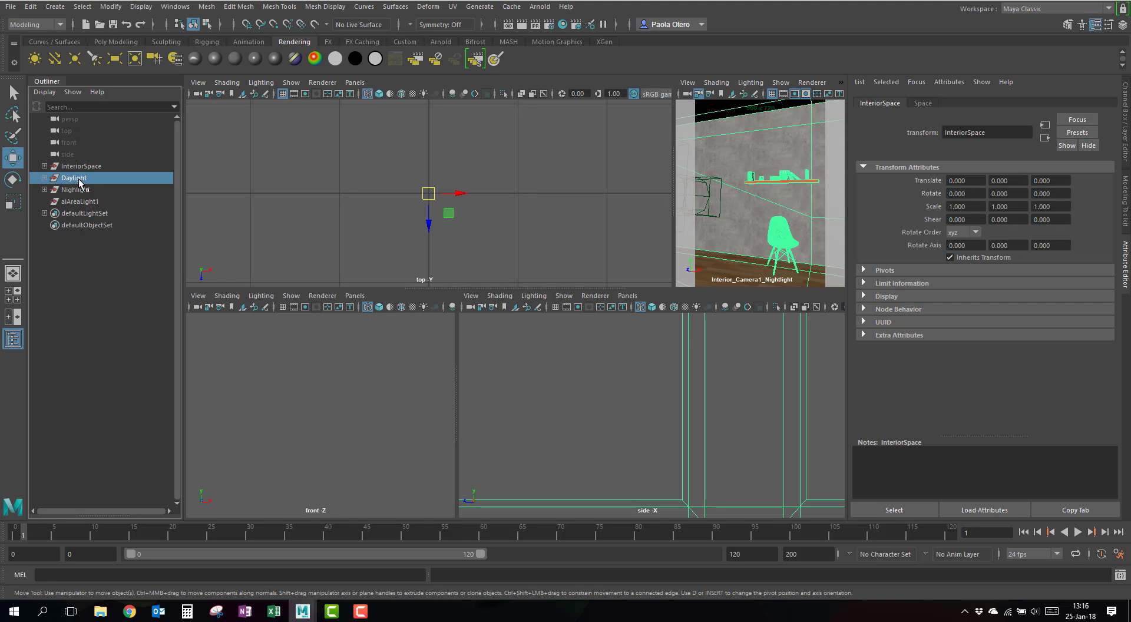
pyautogui.click(77, 190)
pyautogui.click(78, 202)
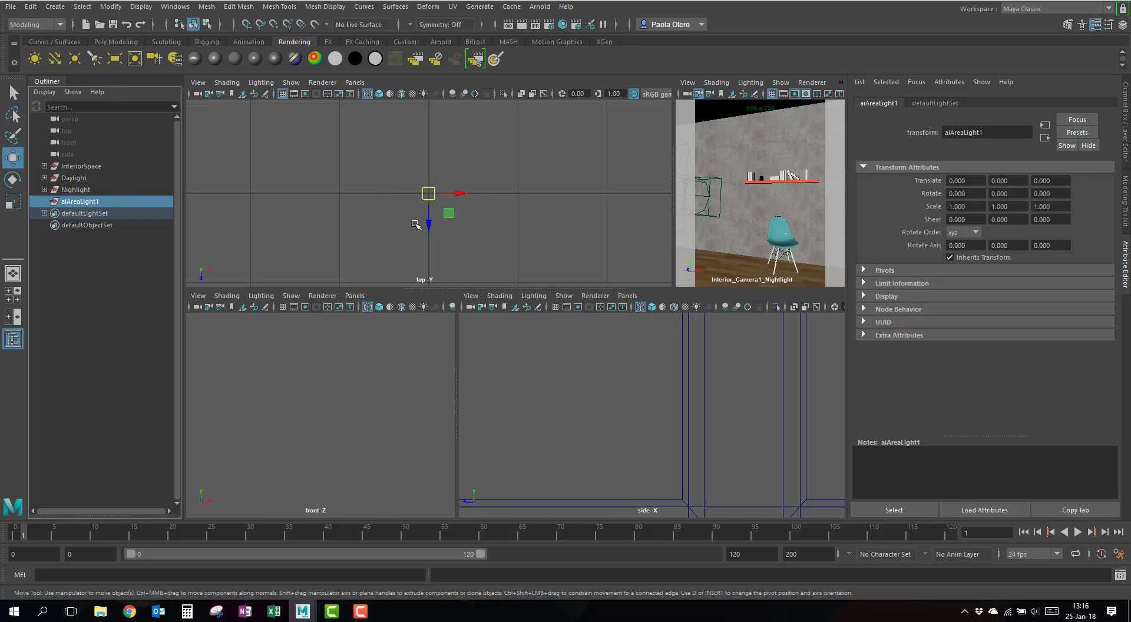
pyautogui.click(99, 258)
pyautogui.click(103, 203)
pyautogui.press('Delete')
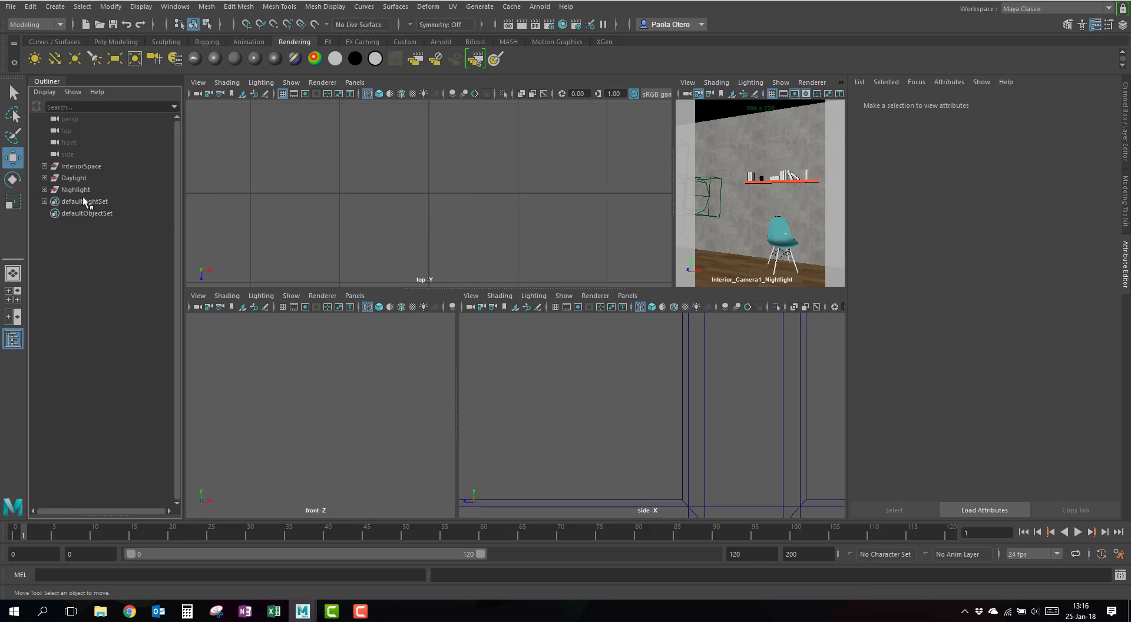
pyautogui.click(1126, 114)
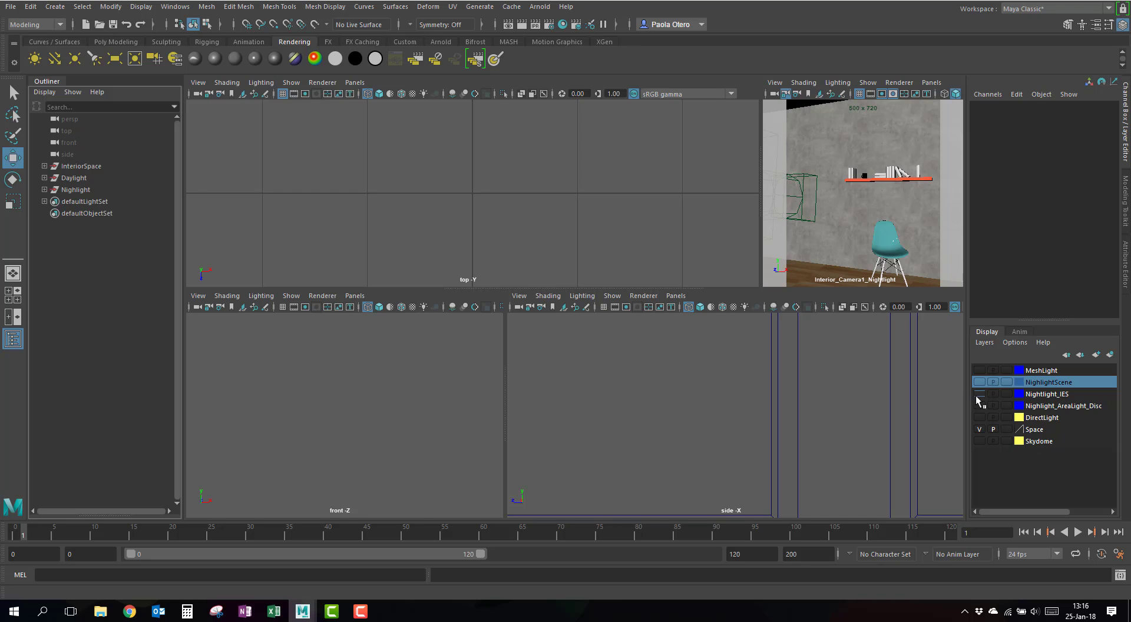
# Make the Skydome layer visible and expand the Daylight and Skylight_LighPortals groups
pyautogui.click(980, 441)
pyautogui.click(44, 178)
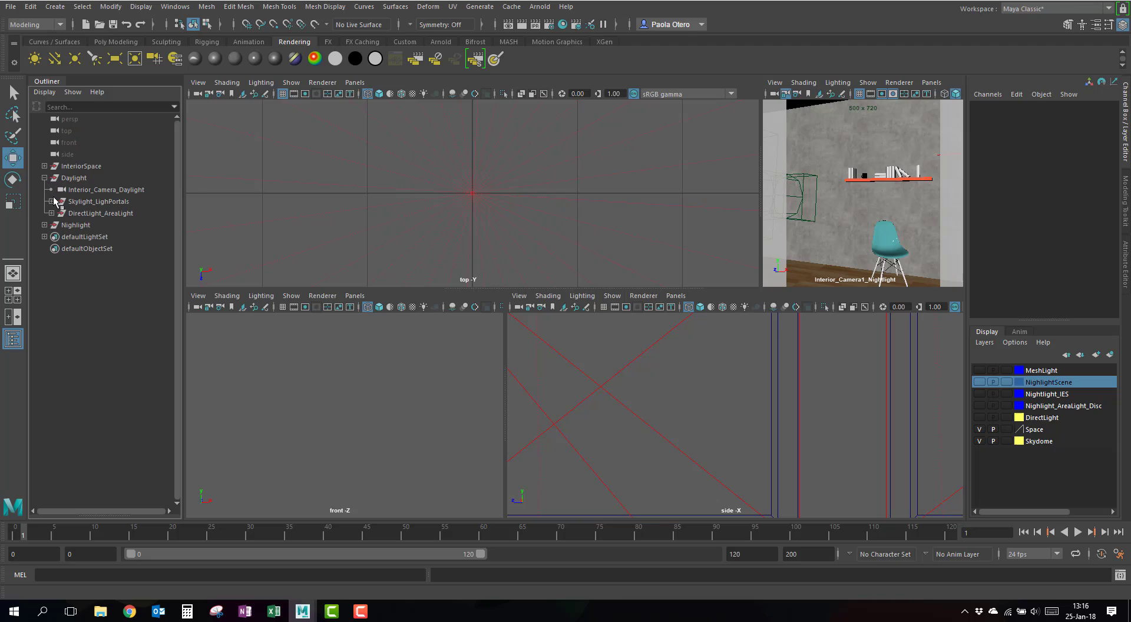
pyautogui.click(52, 201)
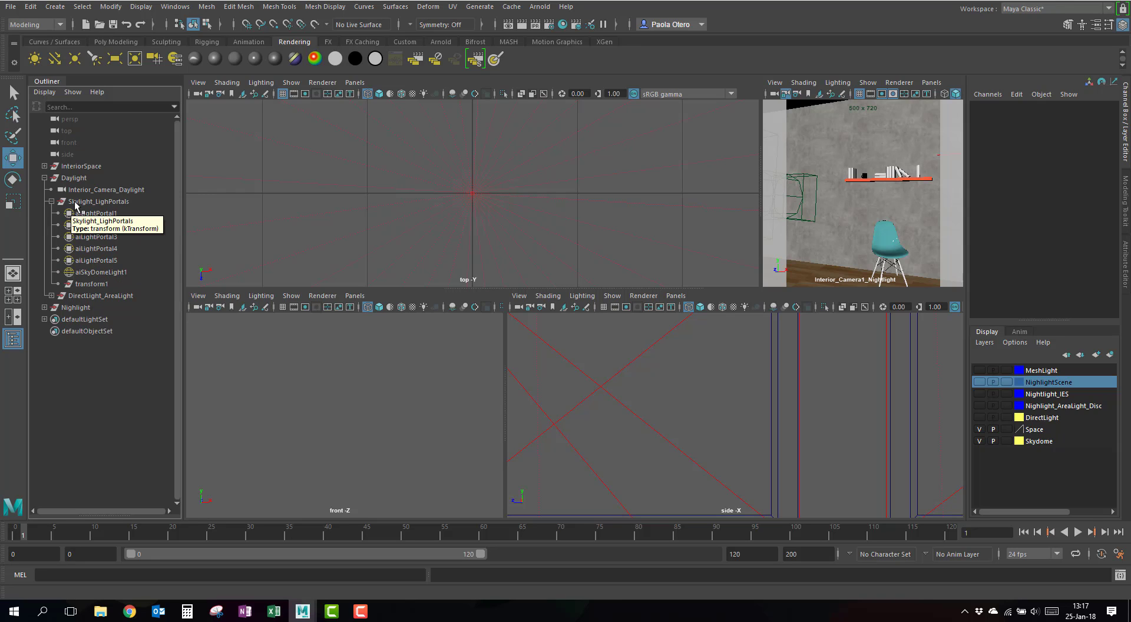
# Select aiSkyDomeLight1, then inspect the room geometry Interior_Space1 in an enlarged top view
pyautogui.click(91, 273)
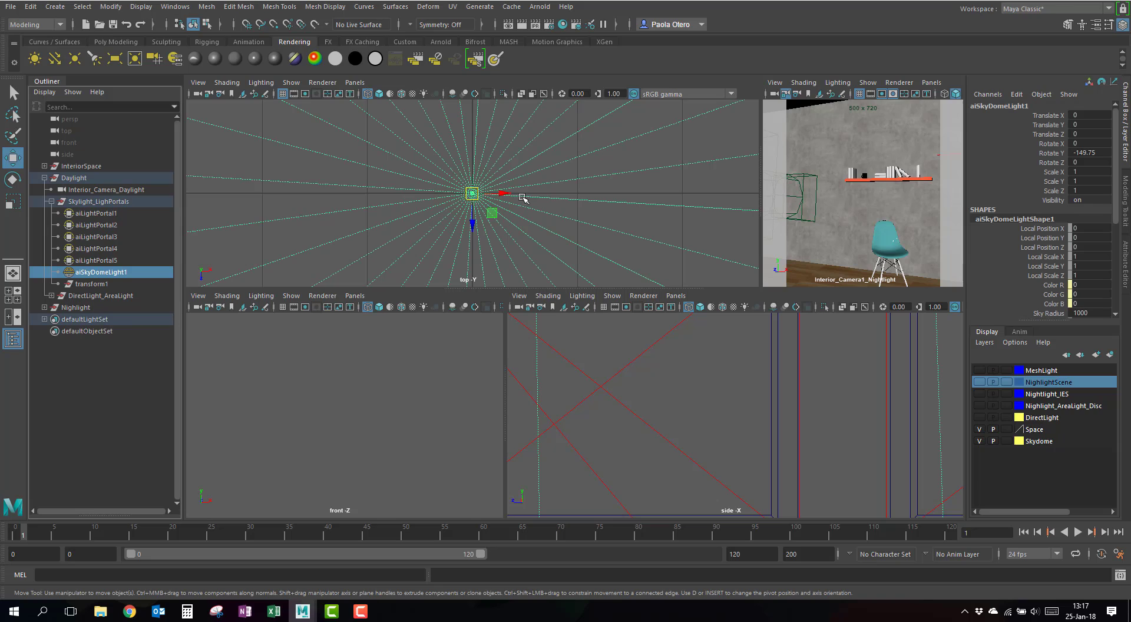
pyautogui.scroll(2, 538, 196)
pyautogui.scroll(-5, 538, 196)
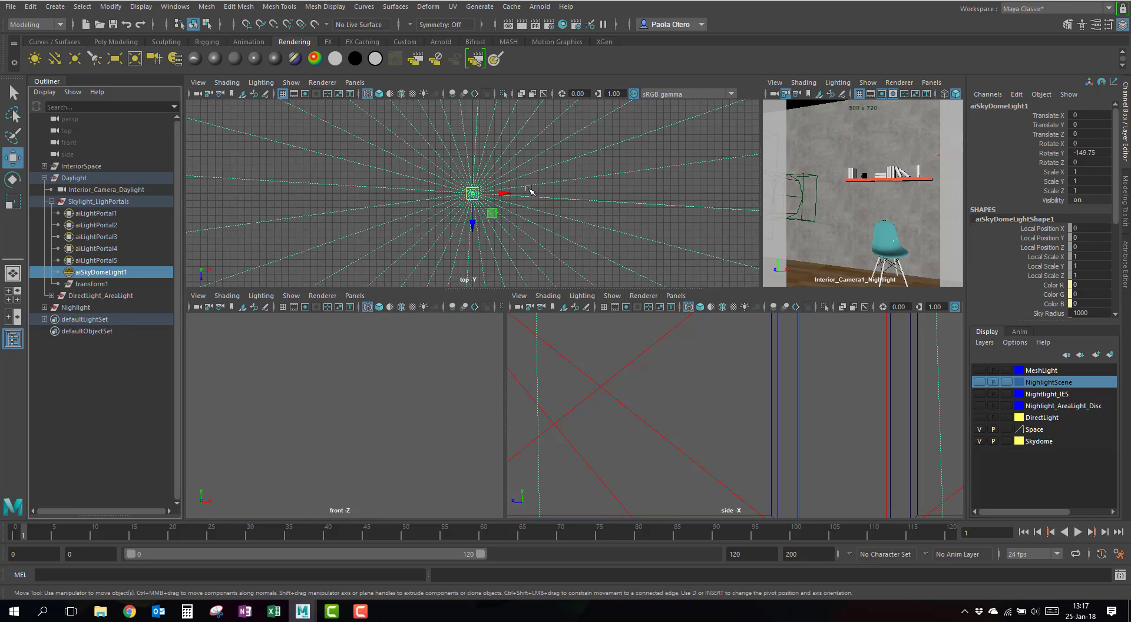
pyautogui.scroll(-1, 526, 183)
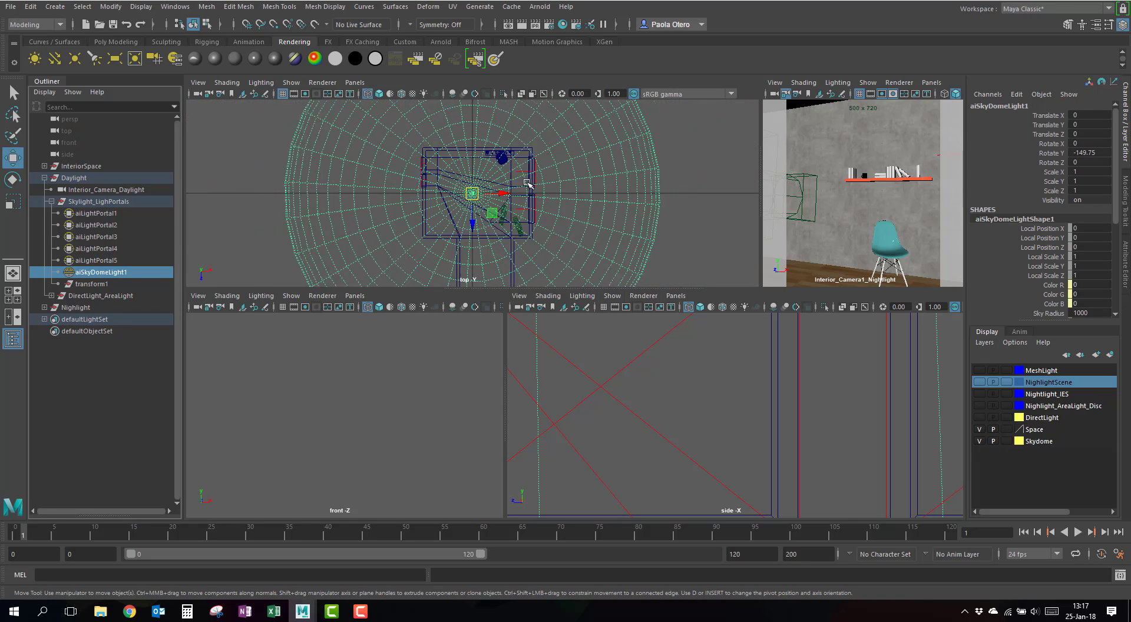
pyautogui.scroll(4, 519, 168)
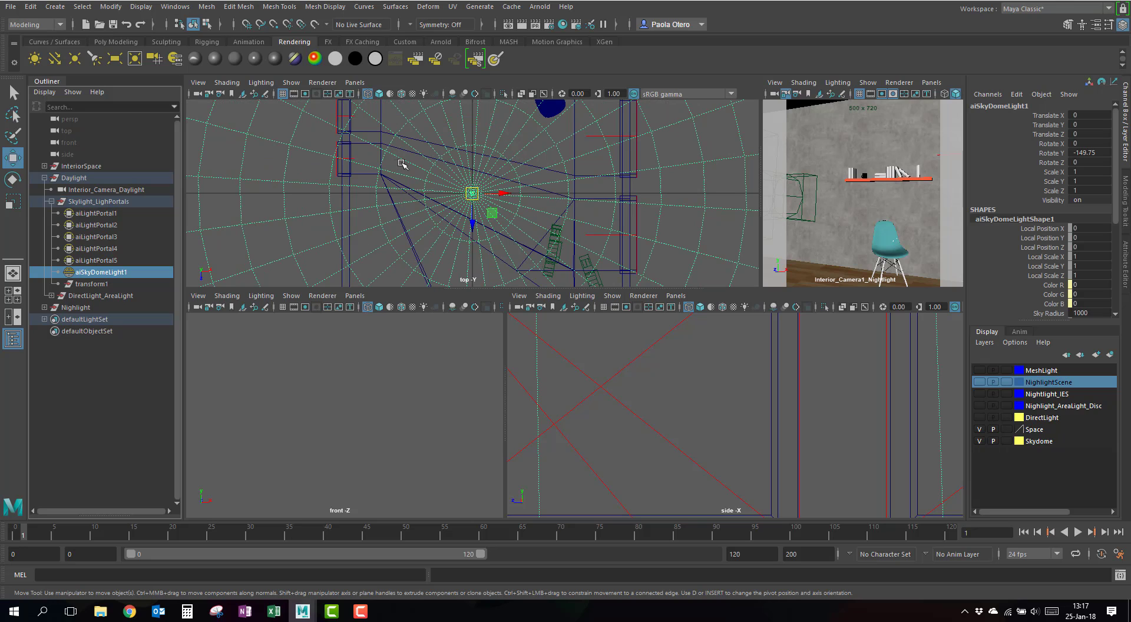
pyautogui.click(373, 135)
pyautogui.scroll(-2, 538, 179)
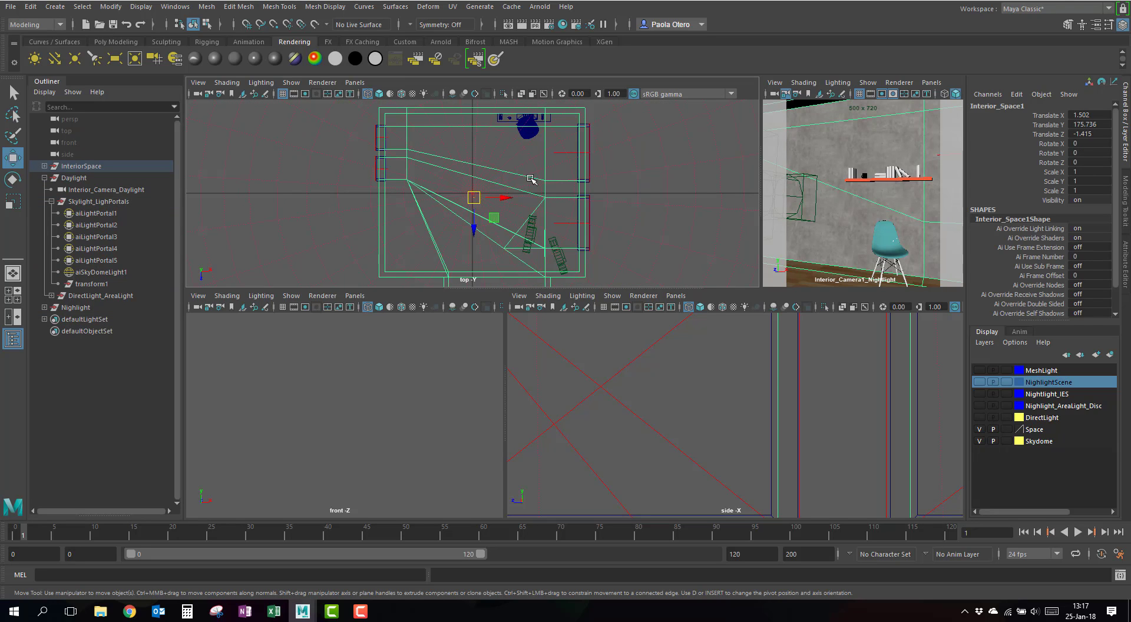
pyautogui.moveTo(569, 290); pyautogui.dragTo(566, 370)
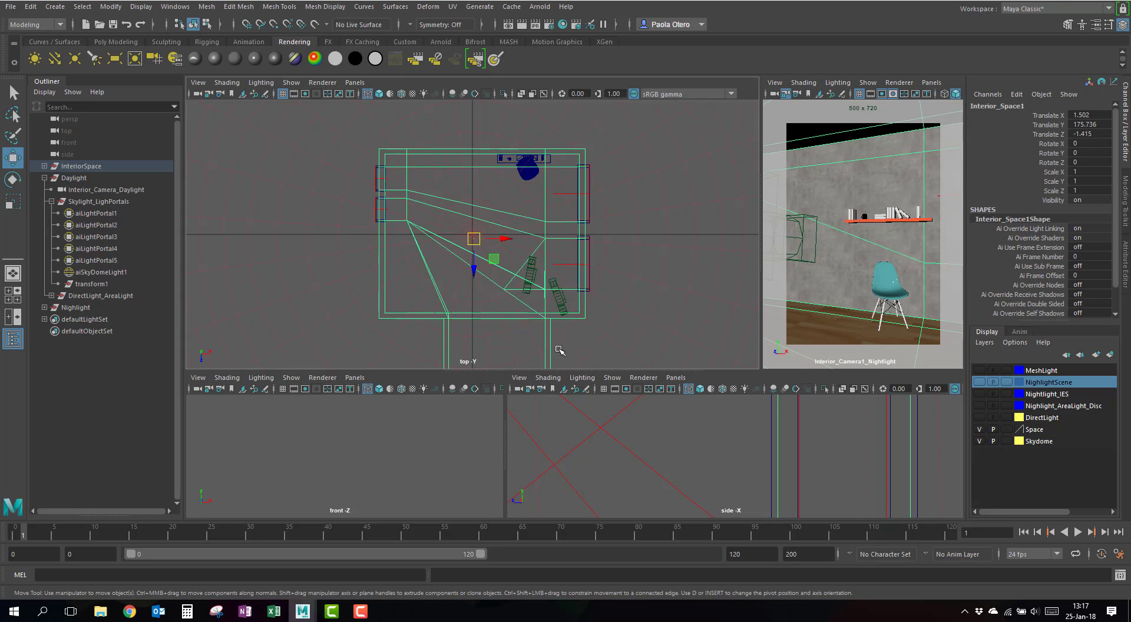
pyautogui.scroll(1, 525, 191)
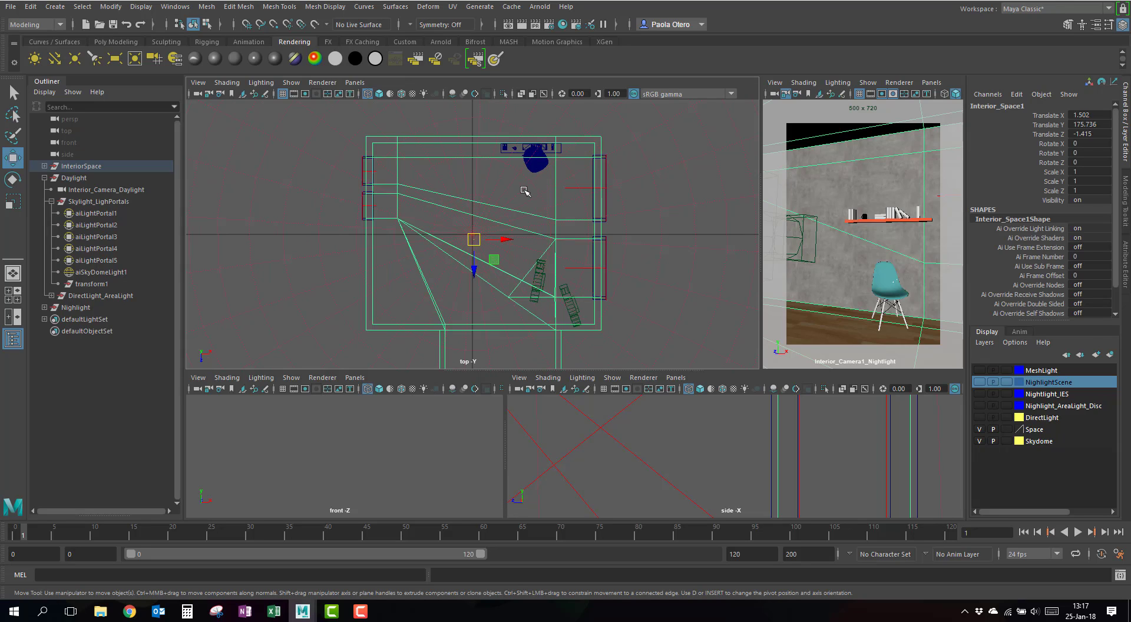
pyautogui.scroll(4, 525, 192)
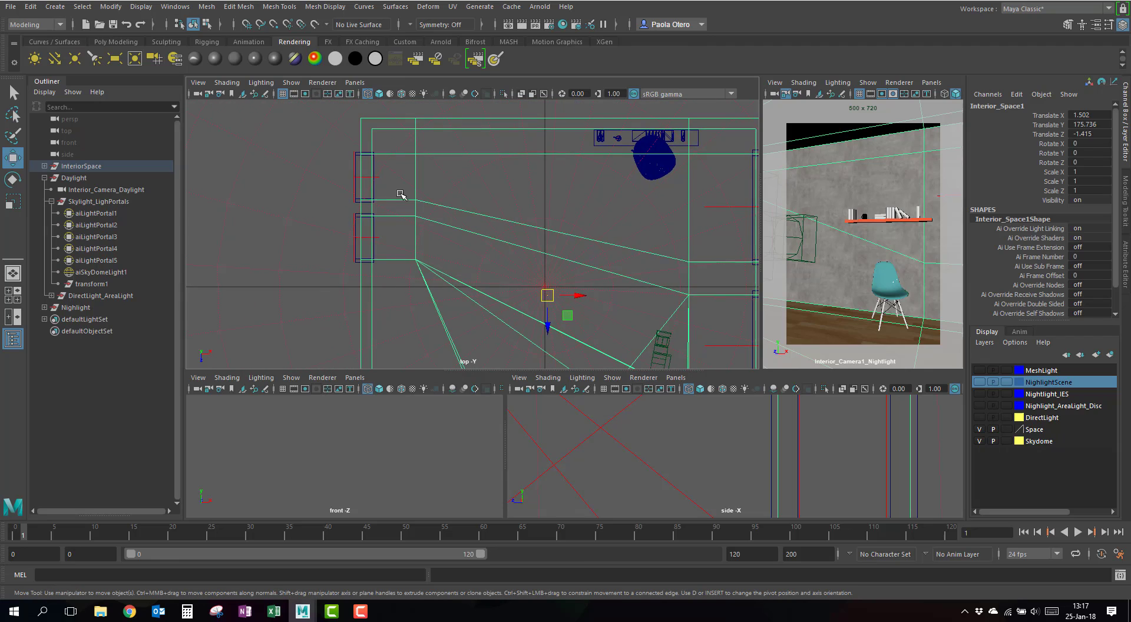
pyautogui.scroll(-5, 397, 192)
pyautogui.click(368, 175)
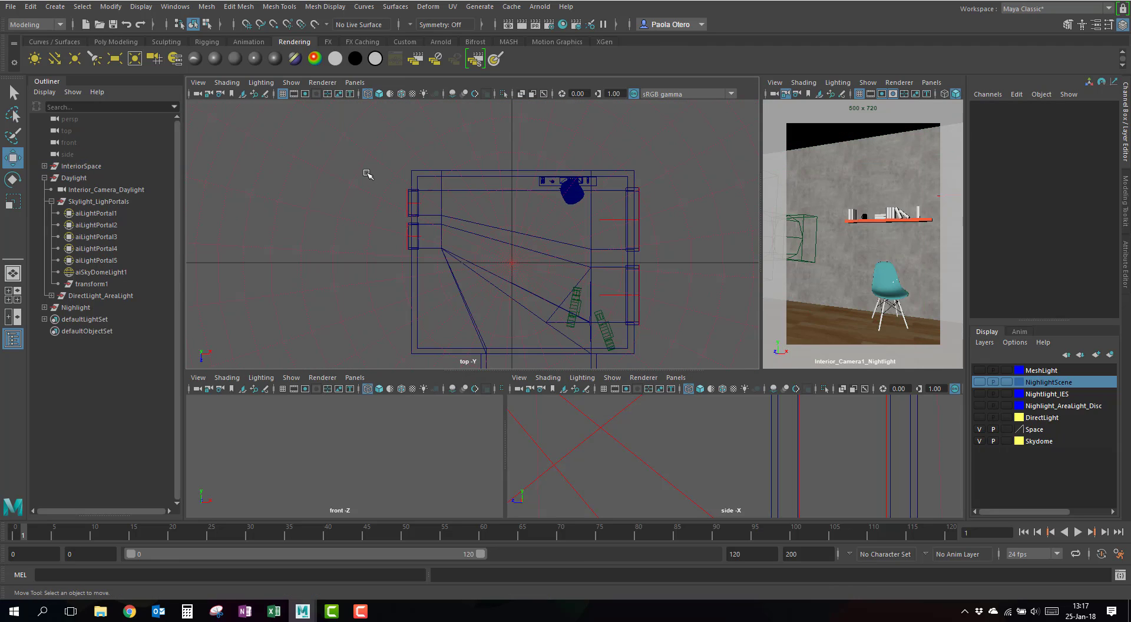
# Select and frame the sky dome light, then select portals aiLightPortal2 and aiLightPortal5
pyautogui.click(311, 184)
pyautogui.scroll(-3, 310, 206)
pyautogui.press('f')
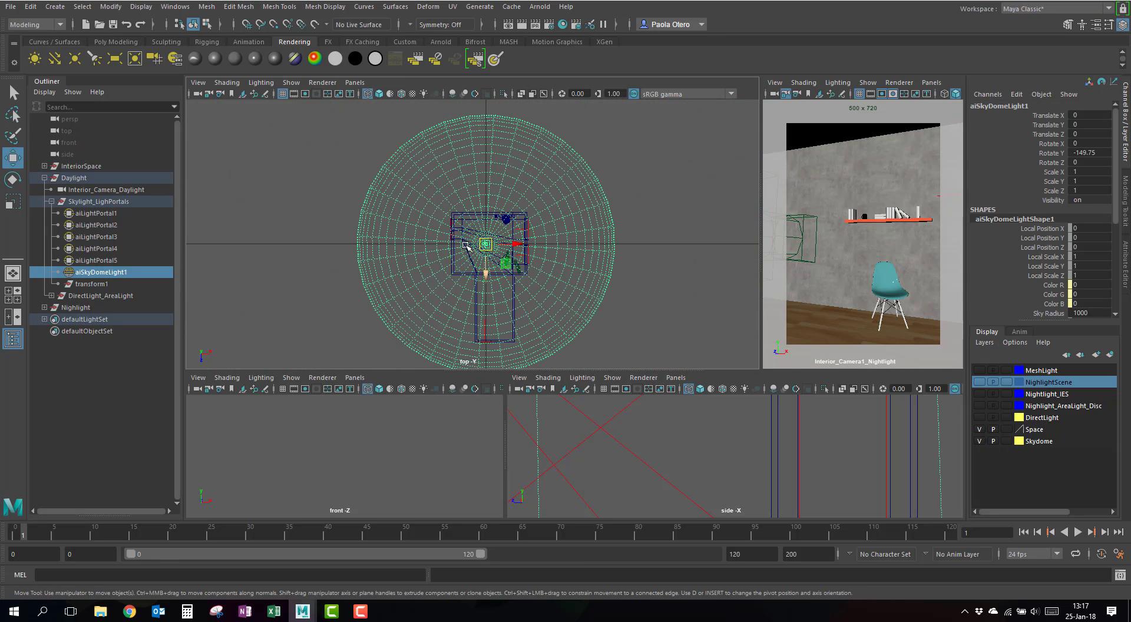
pyautogui.scroll(6, 466, 245)
pyautogui.click(246, 117)
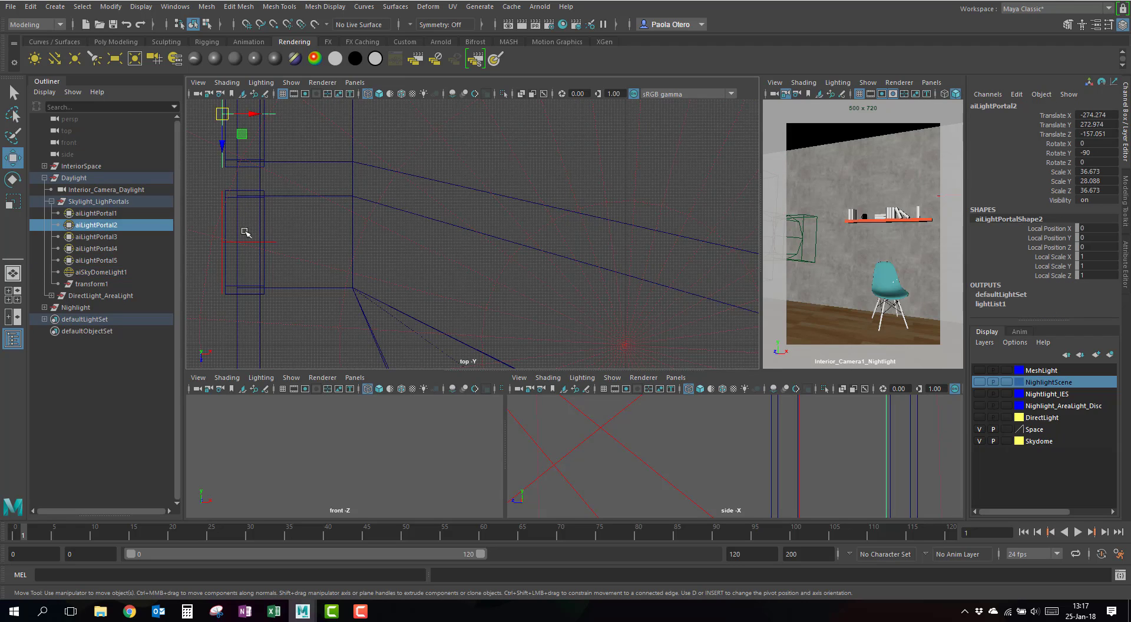
pyautogui.click(248, 241)
pyautogui.scroll(-3, 268, 221)
pyautogui.scroll(-1, 596, 221)
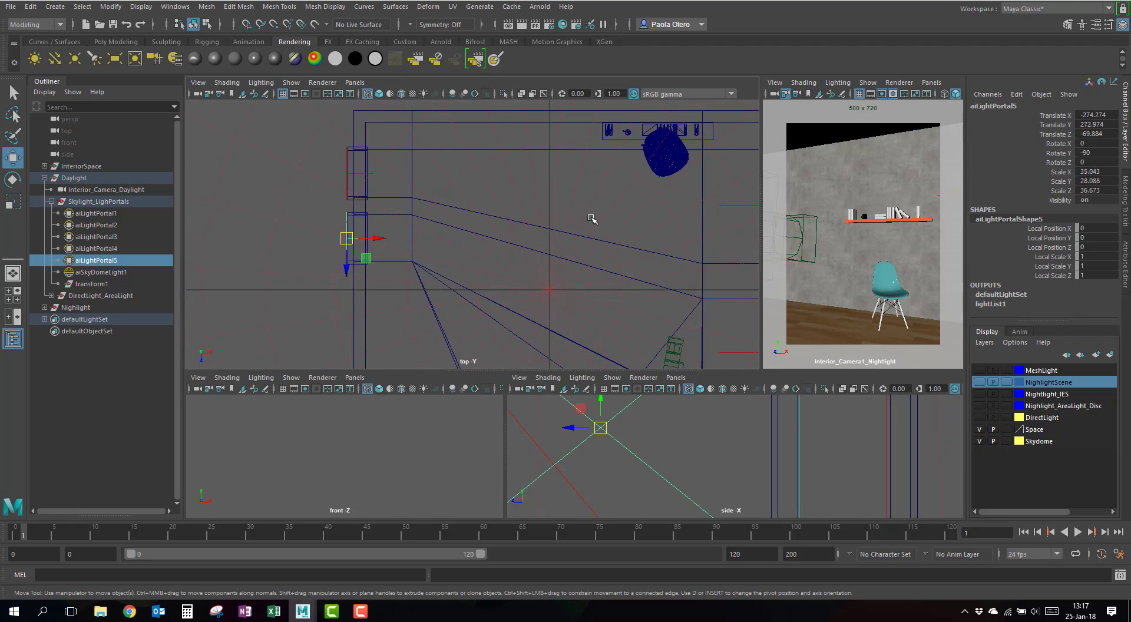
pyautogui.scroll(-3, 592, 218)
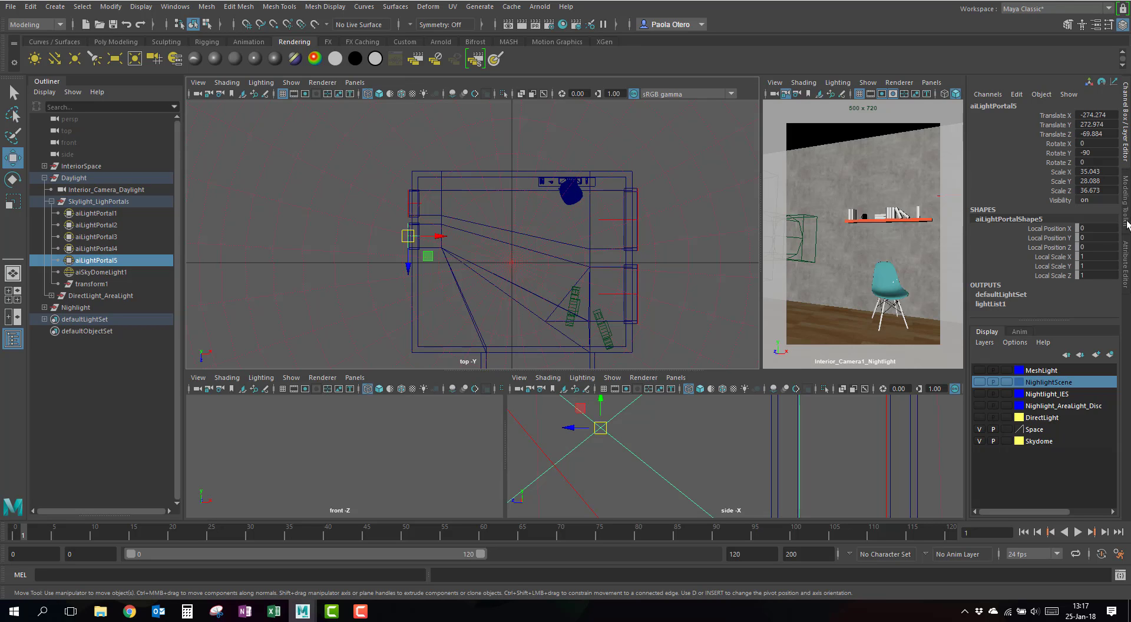
# Browse aiLightPortalShape5's Attribute Editor tabs (defaultLightSet, lightList1) and switch to the Arnold shelf
pyautogui.click(1127, 248)
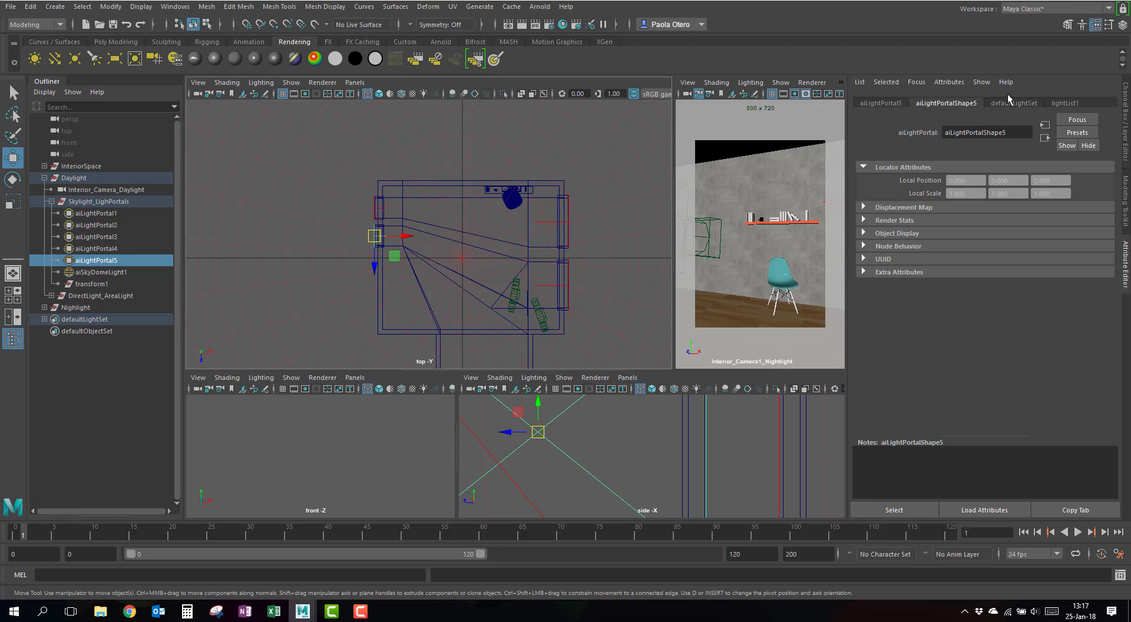
pyautogui.click(1011, 104)
pyautogui.click(1065, 105)
pyautogui.click(954, 105)
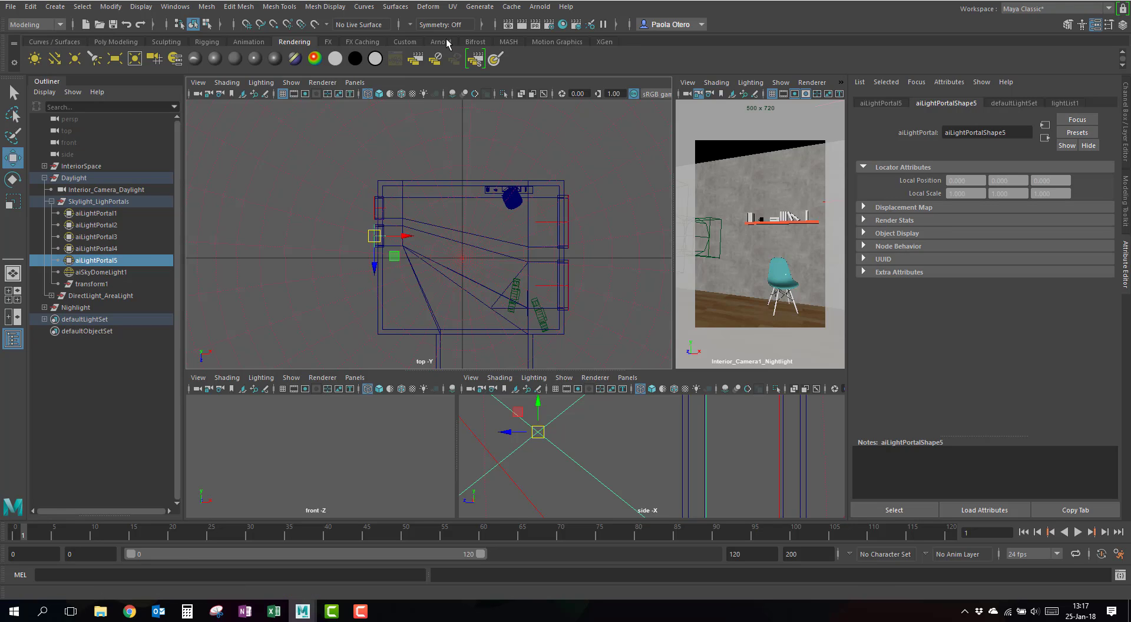
pyautogui.click(445, 42)
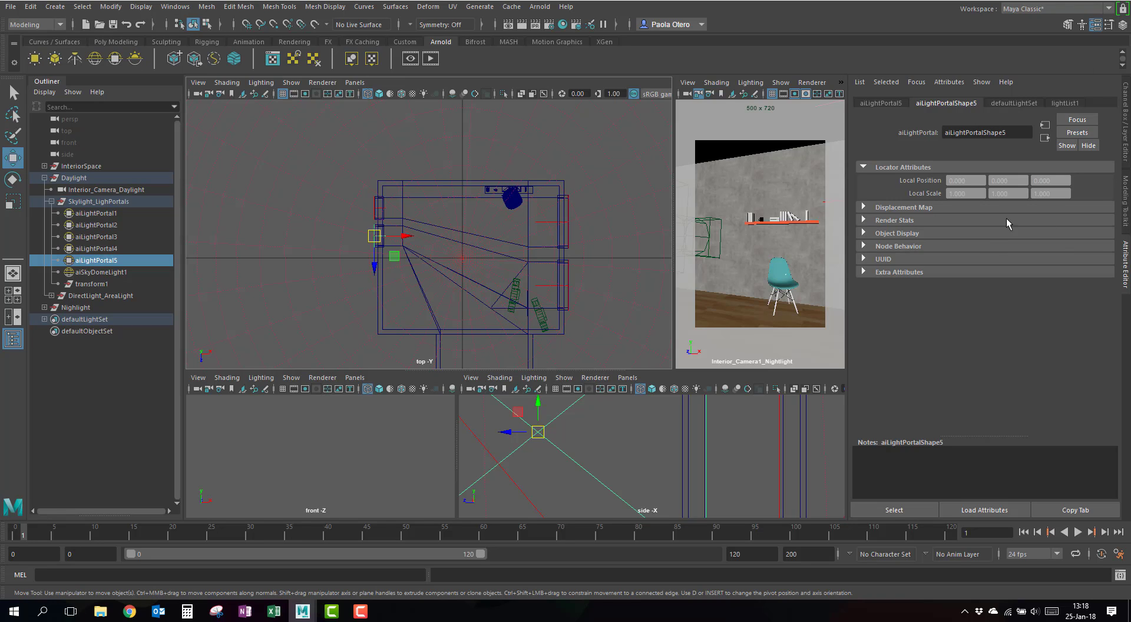
# Open and close the Light Editor, then select aiSkyDomeLight1 to show its SkyDomeLight attributes
pyautogui.click(591, 24)
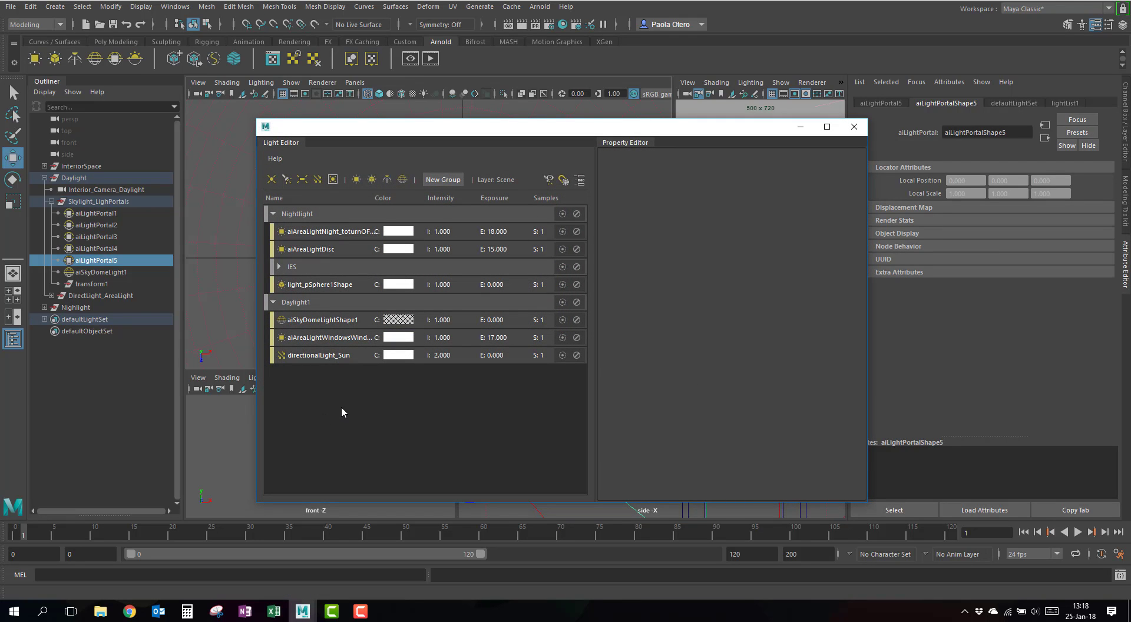
pyautogui.click(854, 127)
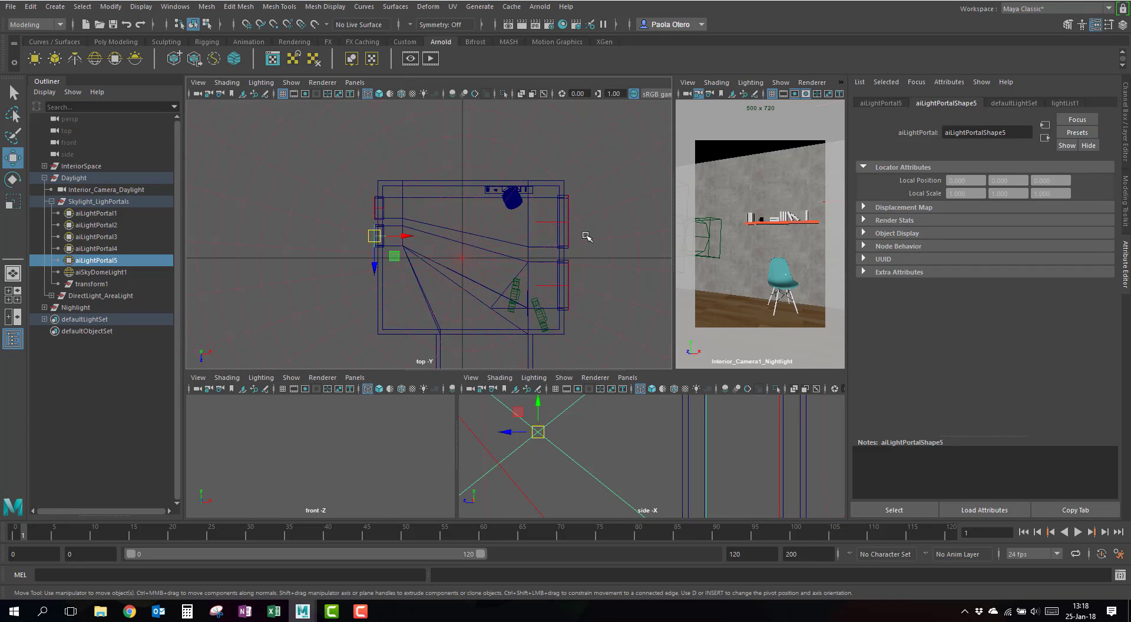
pyautogui.click(404, 152)
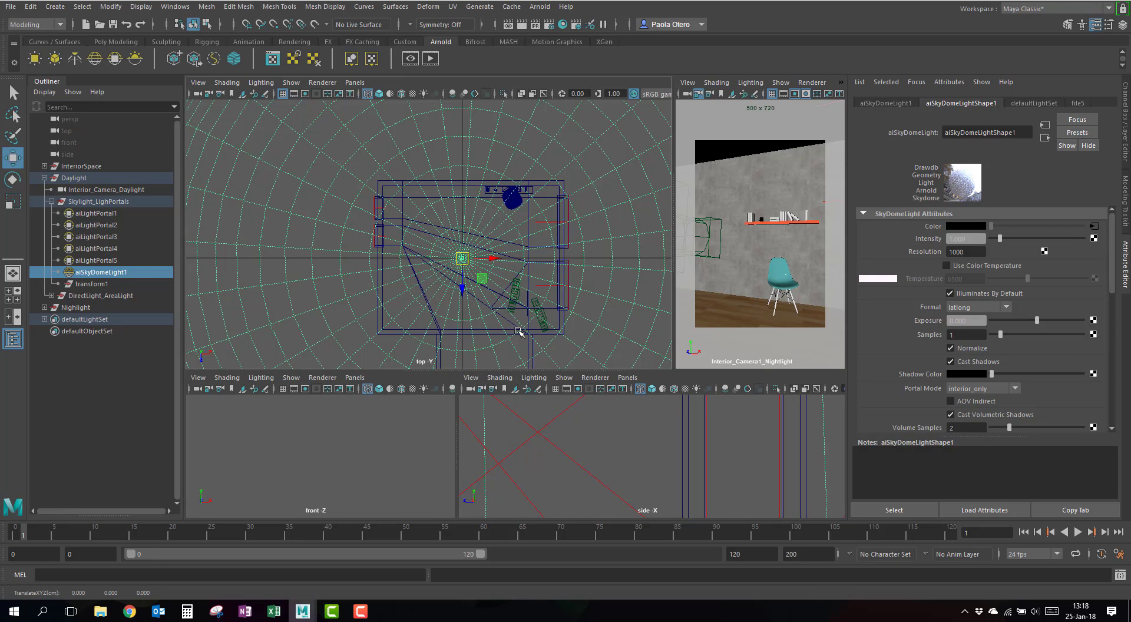
pyautogui.keyDown('alt'); pyautogui.moveTo(517, 328); pyautogui.dragTo(517, 200, button='middle'); pyautogui.keyUp('alt')
pyautogui.keyDown('alt'); pyautogui.moveTo(442, 369); pyautogui.dragTo(442, 278, button='middle'); pyautogui.keyUp('alt')
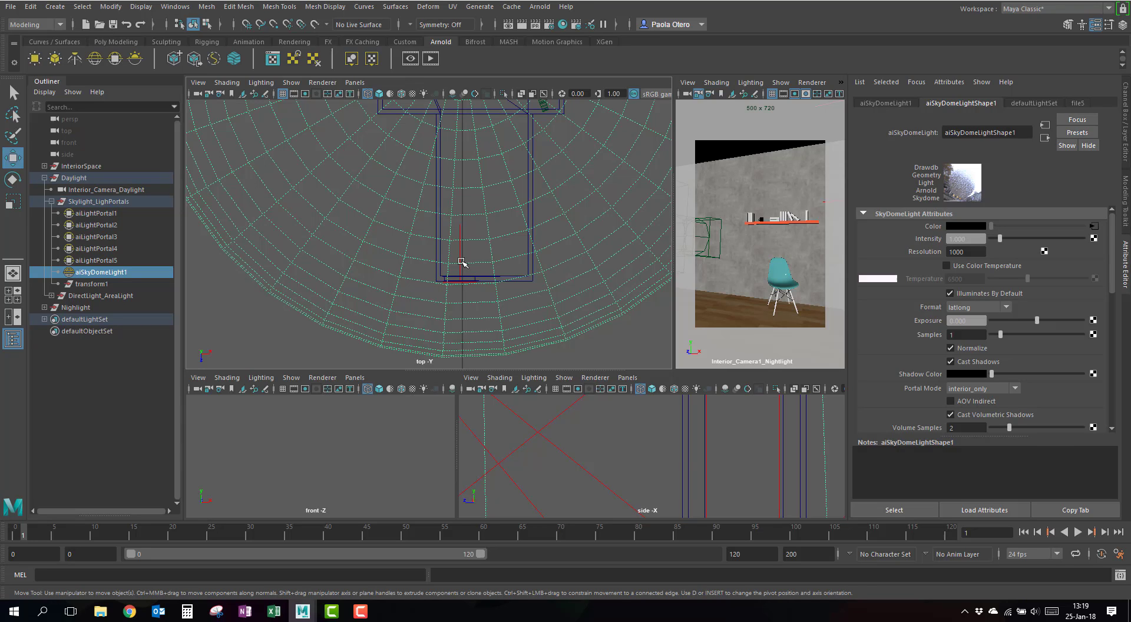
# Create a new Arnold light portal and move it to the room's left wall
pyautogui.click(461, 262)
pyautogui.scroll(-5, 461, 261)
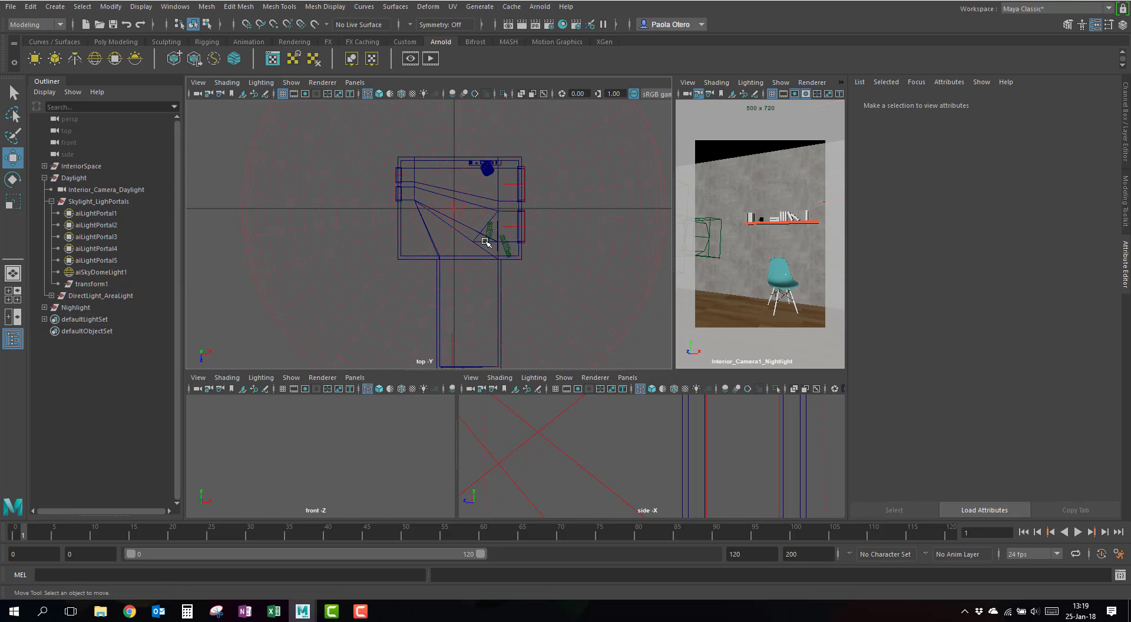
pyautogui.scroll(1, 463, 220)
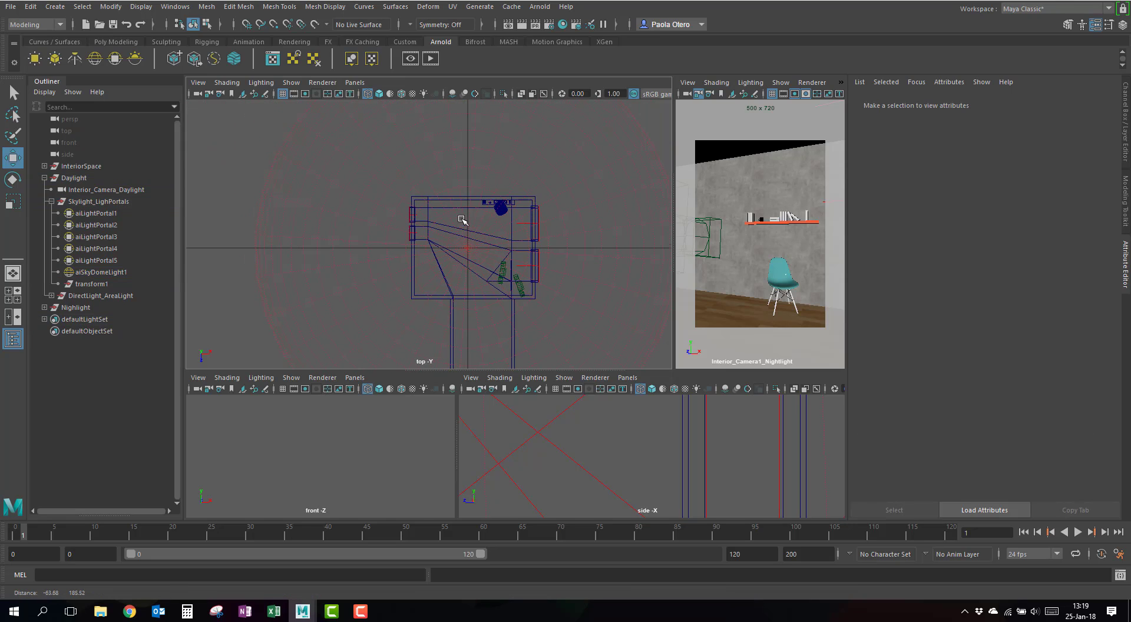
pyautogui.click(115, 58)
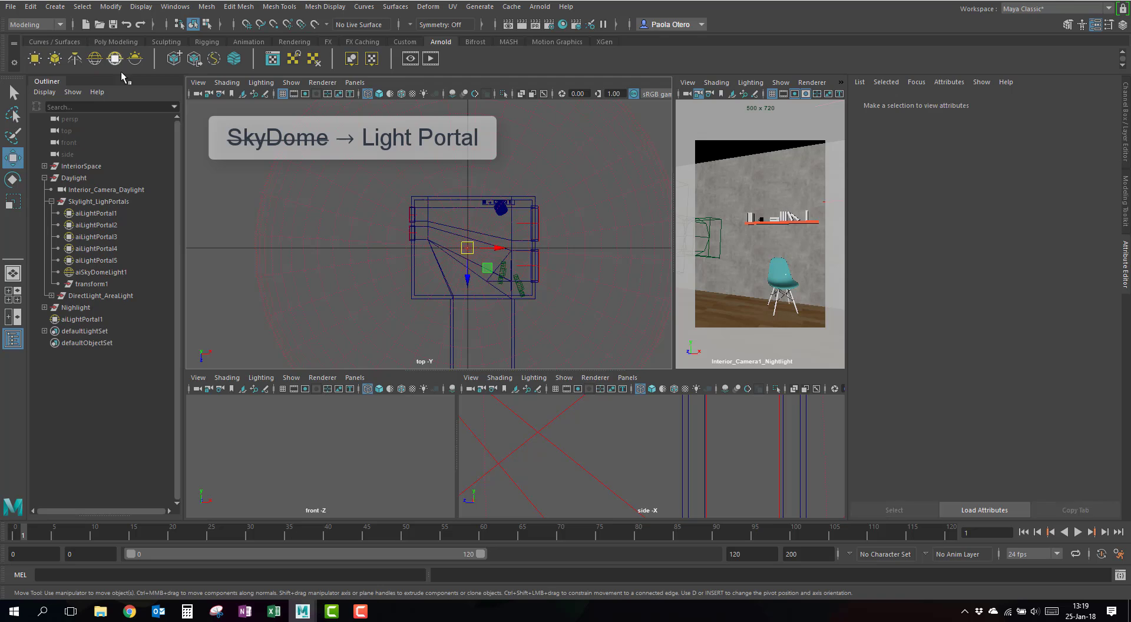
pyautogui.moveTo(467, 248); pyautogui.dragTo(390, 220)
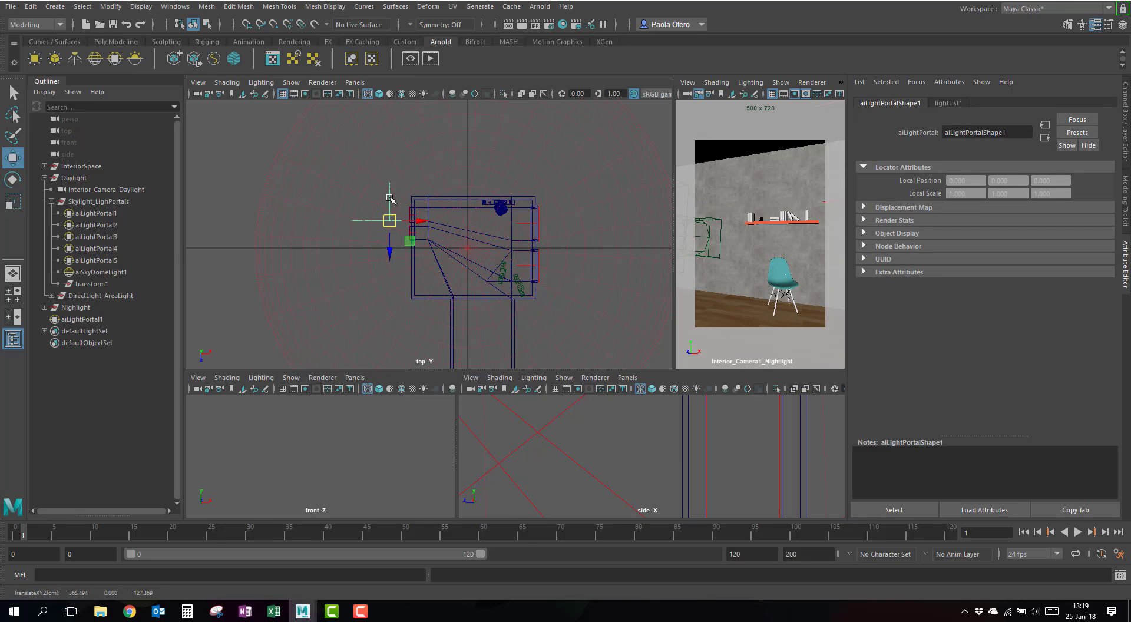
# Try rotating the portal about 77 degrees, undo it, review its attributes, and maximize the side view
pyautogui.scroll(5, 390, 199)
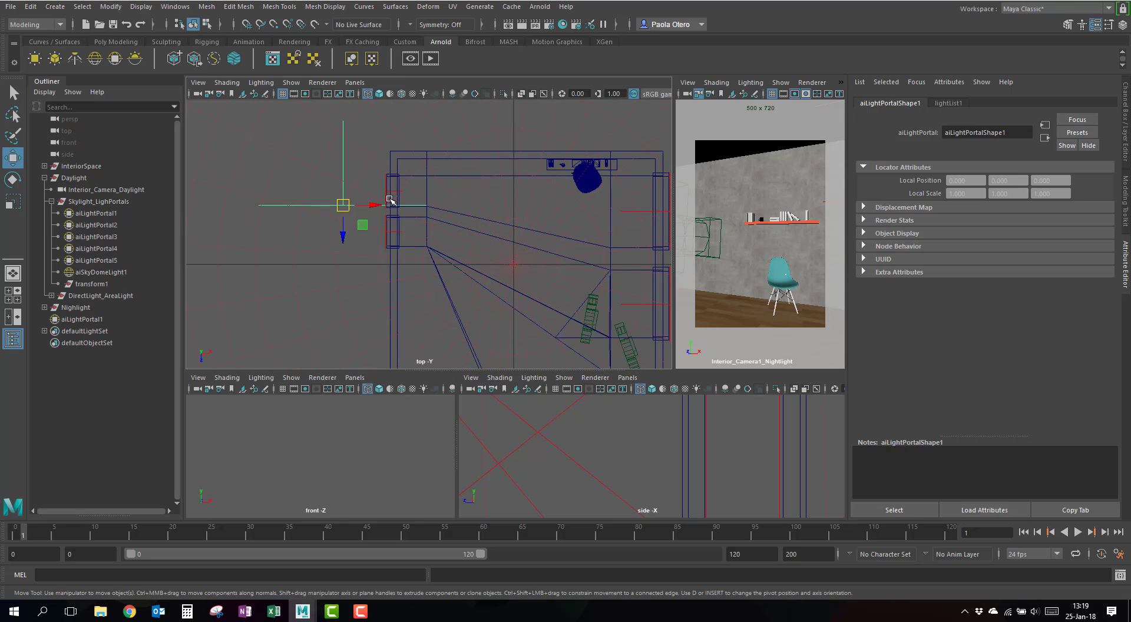
pyautogui.press('e')
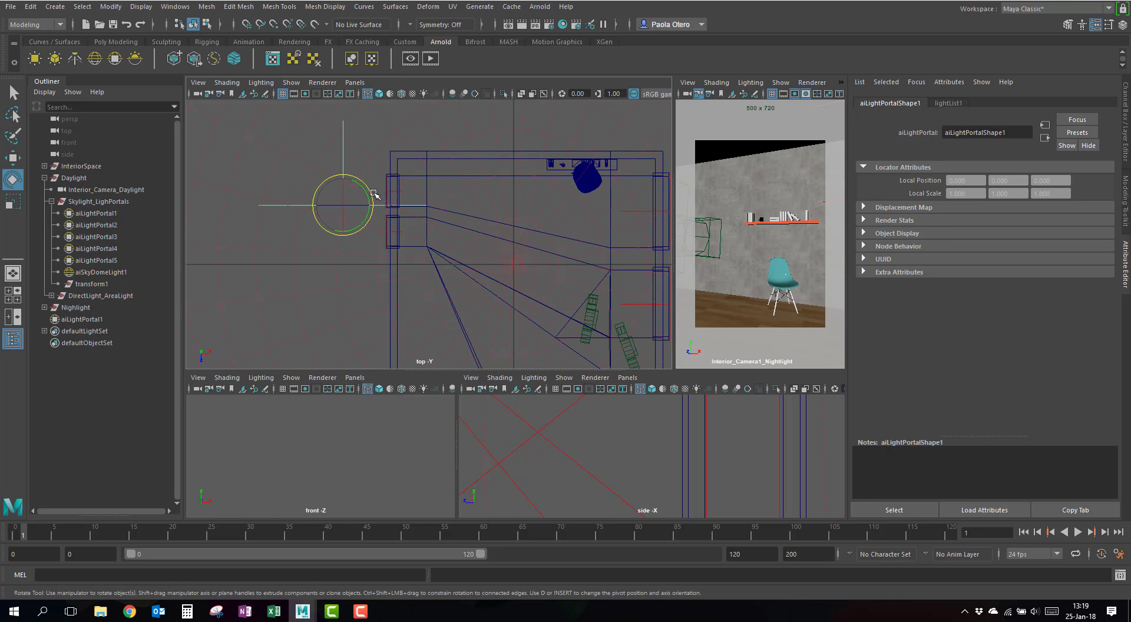
pyautogui.moveTo(374, 196); pyautogui.dragTo(374, 251)
pyautogui.hotkey('ctrl', 'z')
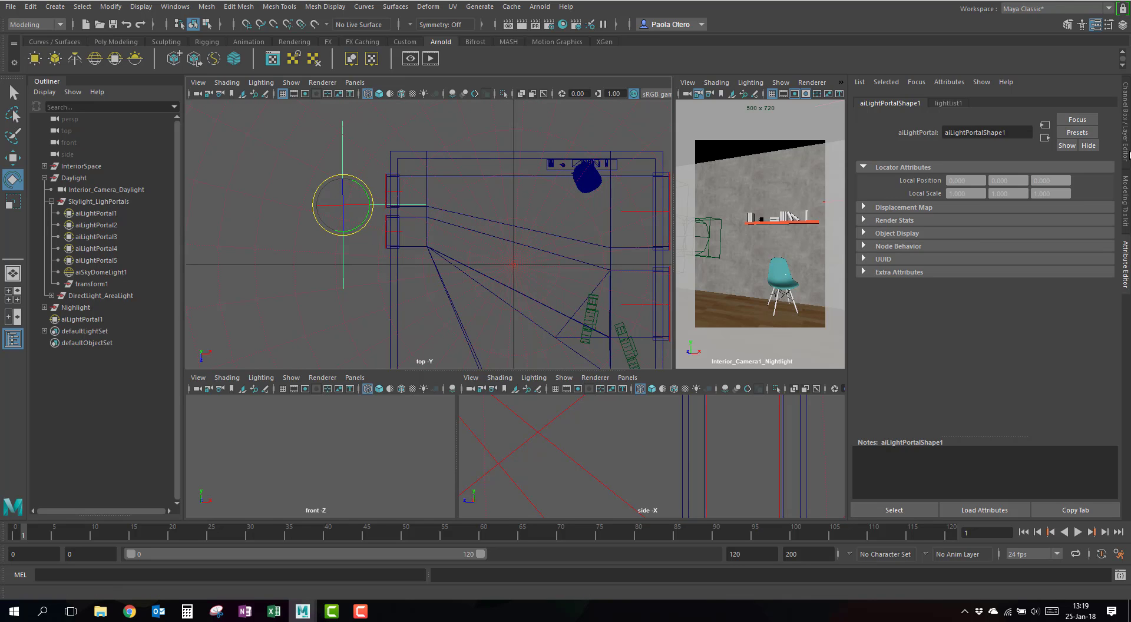
pyautogui.click(1126, 152)
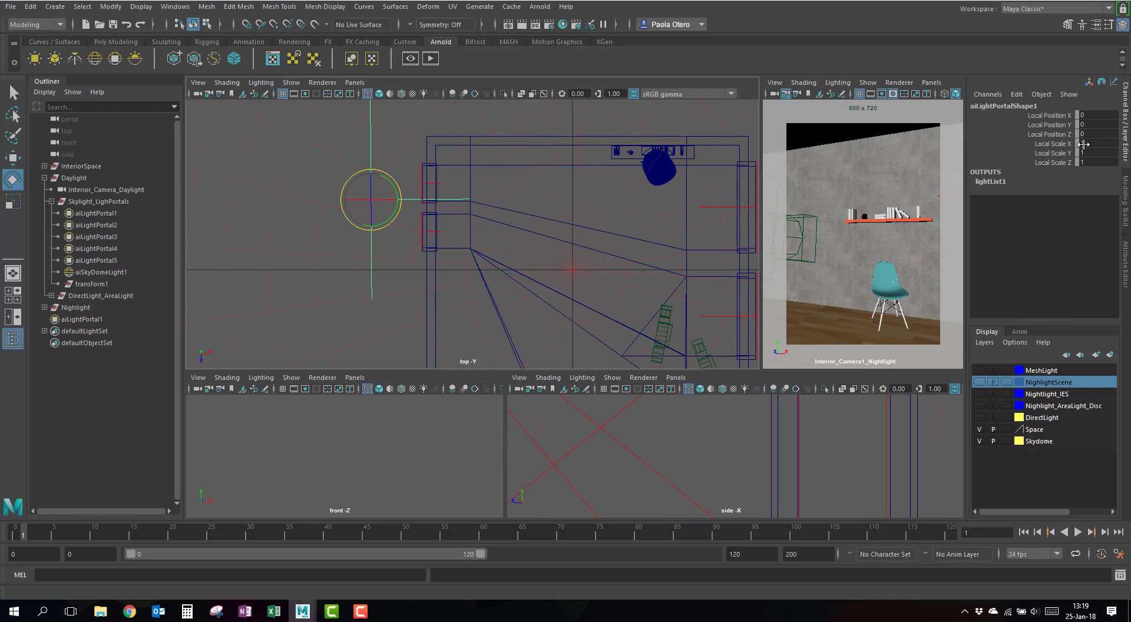
pyautogui.click(1127, 250)
pyautogui.press('r')
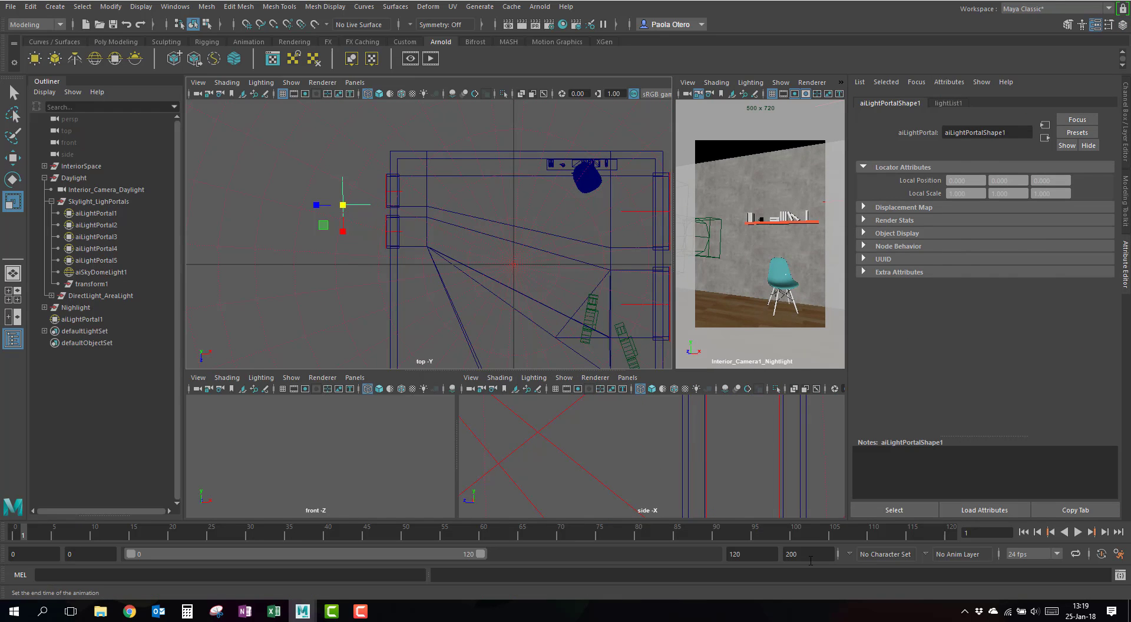
pyautogui.press('space')
# In the side view, move aiLightPortal1 onto the upper-right window and shrink it to the opening
pyautogui.press('a')
pyautogui.press('w')
pyautogui.scroll(4, 550, 336)
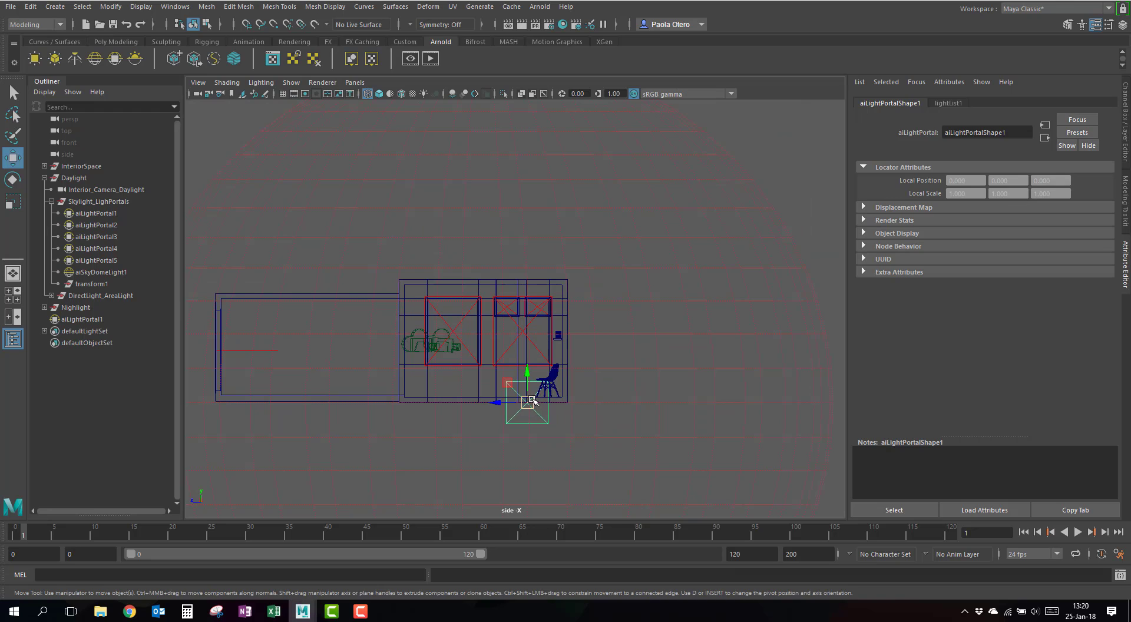
pyautogui.moveTo(532, 400); pyautogui.dragTo(557, 321)
pyautogui.scroll(2, 539, 318)
pyautogui.scroll(3, 552, 327)
pyautogui.press('r')
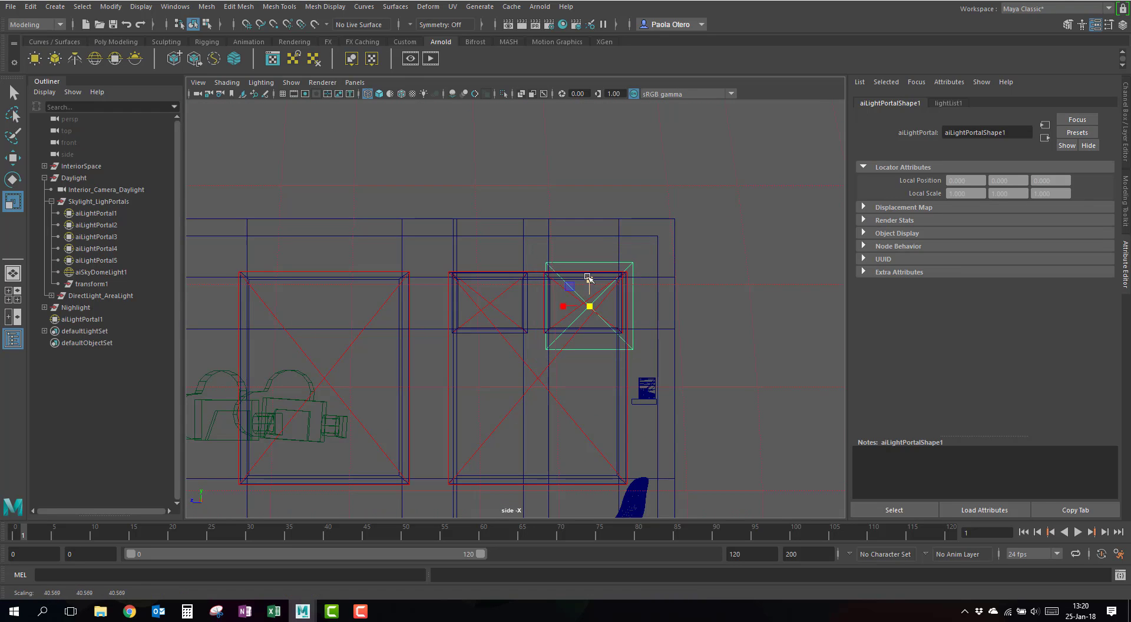
pyautogui.moveTo(587, 278); pyautogui.dragTo(585, 302)
pyautogui.press('w')
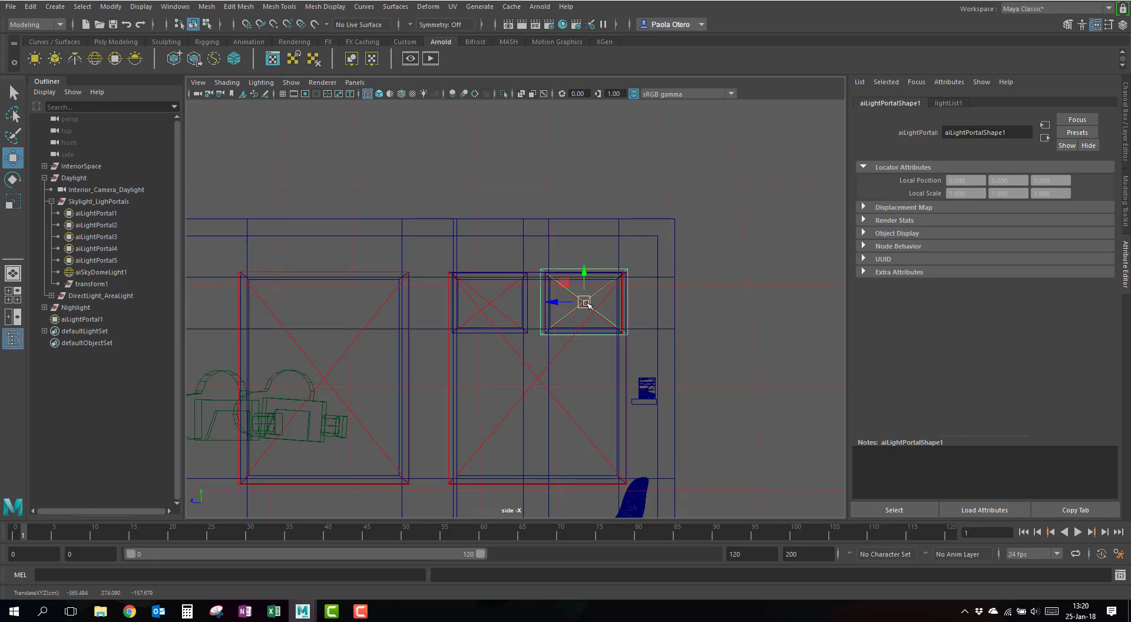
# Deselect the portal, select the sky dome light, and enter 2000 as its Resolution
pyautogui.click(588, 304)
pyautogui.scroll(-3, 619, 265)
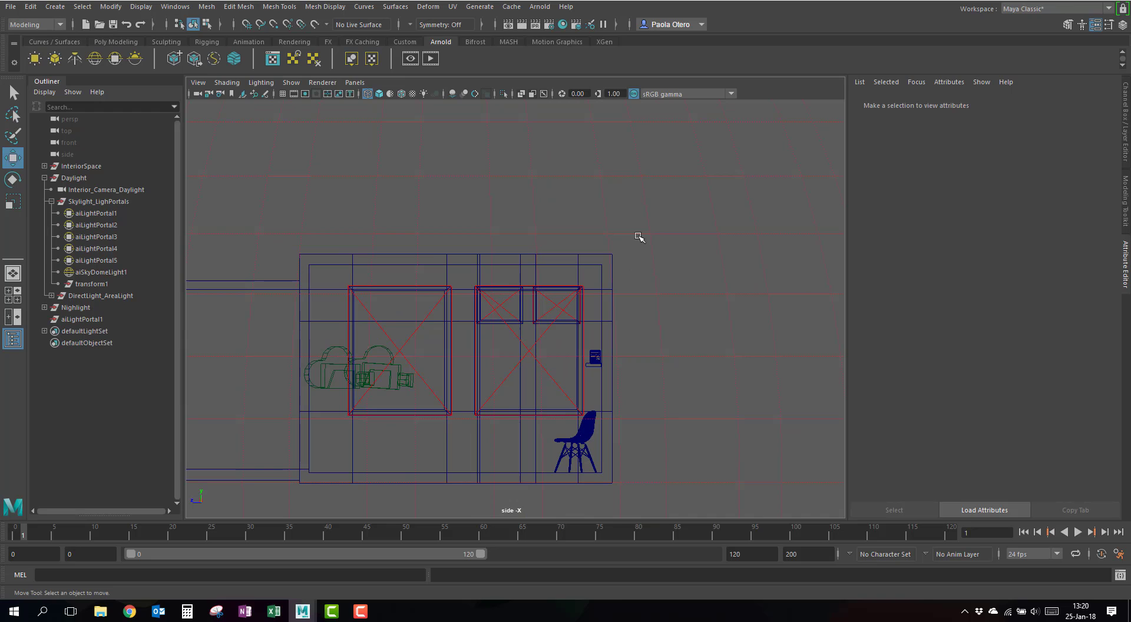
pyautogui.click(652, 187)
pyautogui.scroll(-3, 663, 235)
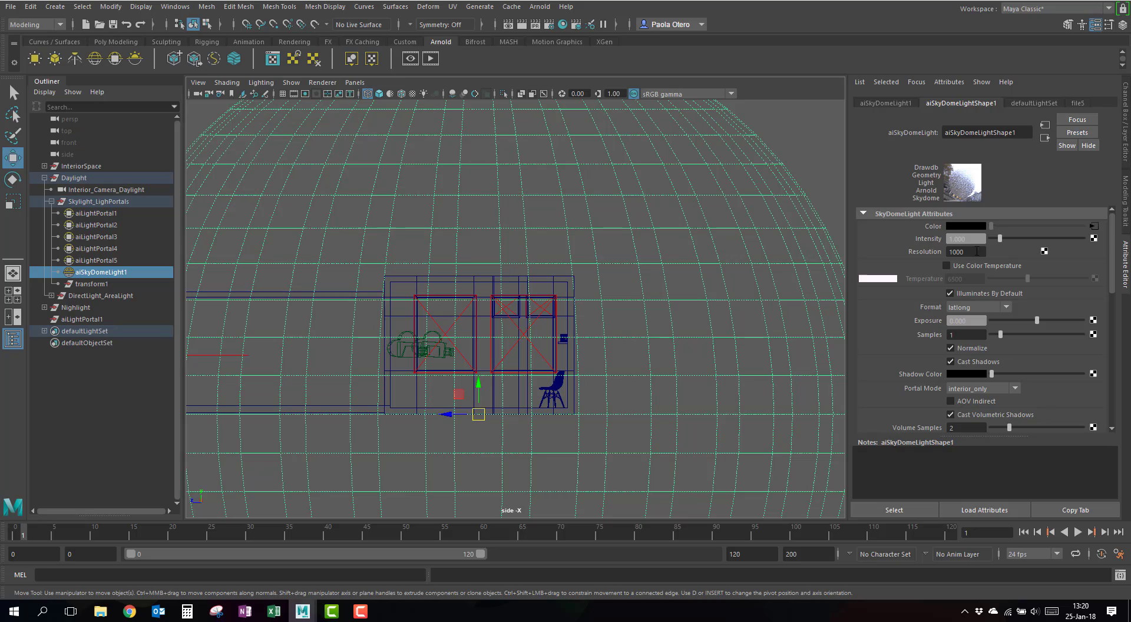
pyautogui.click(954, 252)
pyautogui.write('2000')
# Render Interior_Camera_DaylightShape in Arnold RenderView and store the result as Snapshot_1
pyautogui.click(430, 58)
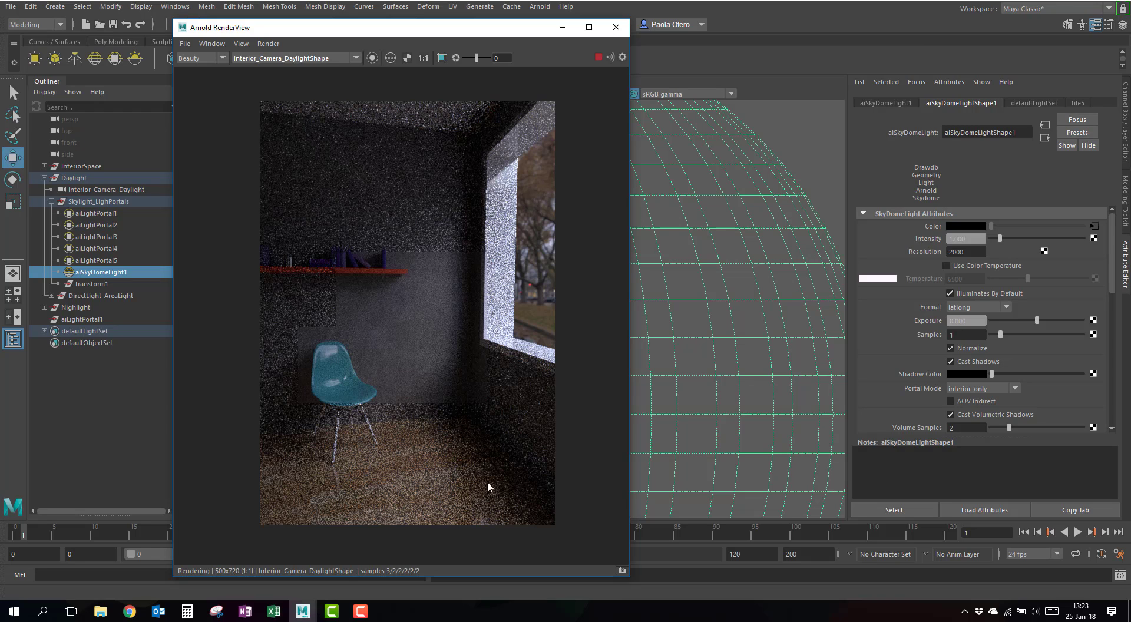
pyautogui.click(967, 334)
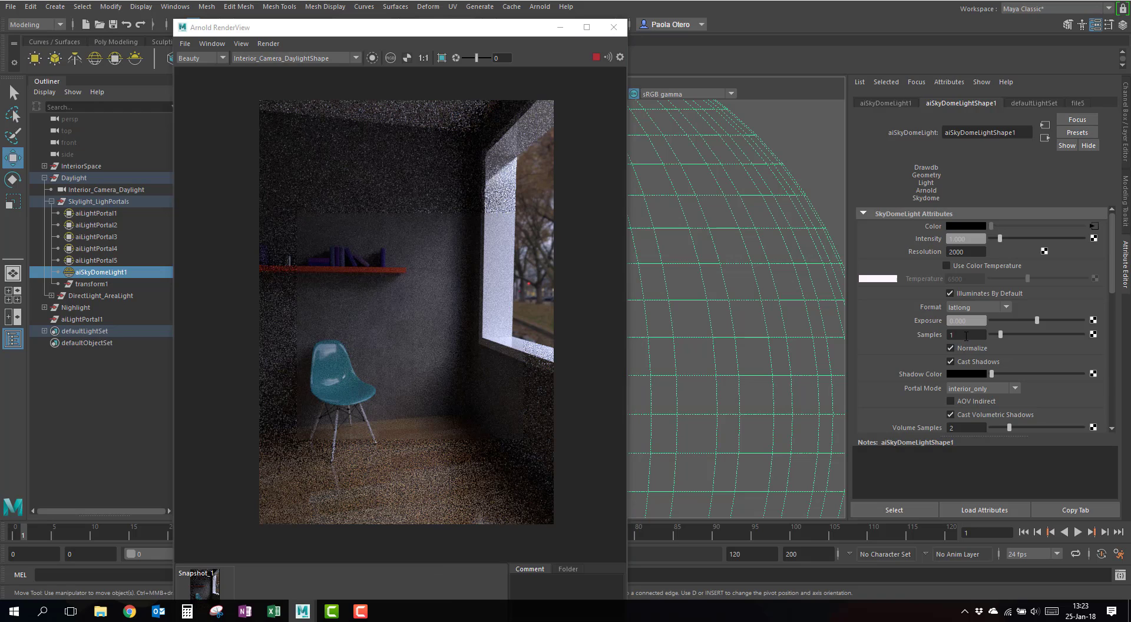
pyautogui.doubleClick(967, 335)
pyautogui.scroll(-5, 945, 345)
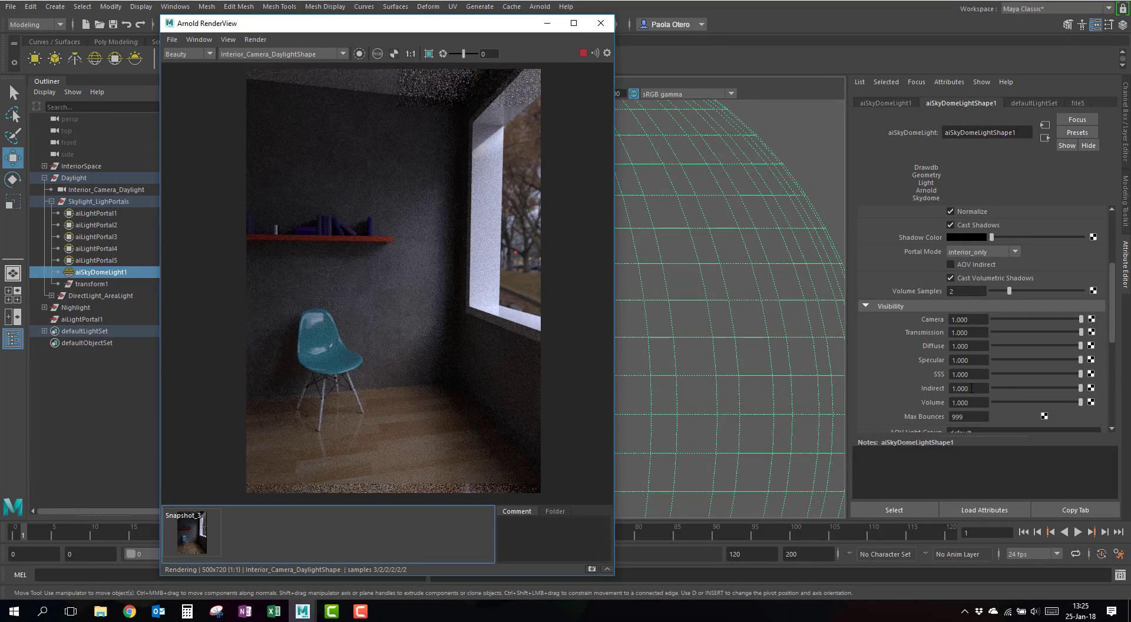
# Set sky dome Indirect visibility to 5, render at 50% test resolution, and store a snapshot
pyautogui.click(875, 406)
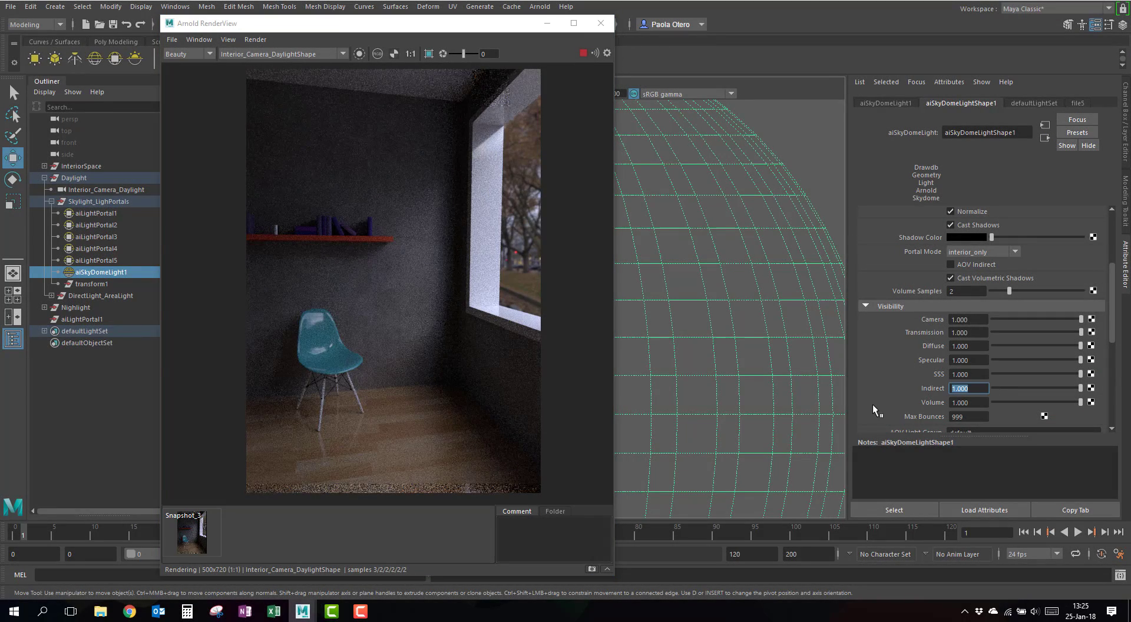
pyautogui.write('5')
pyautogui.press('Return')
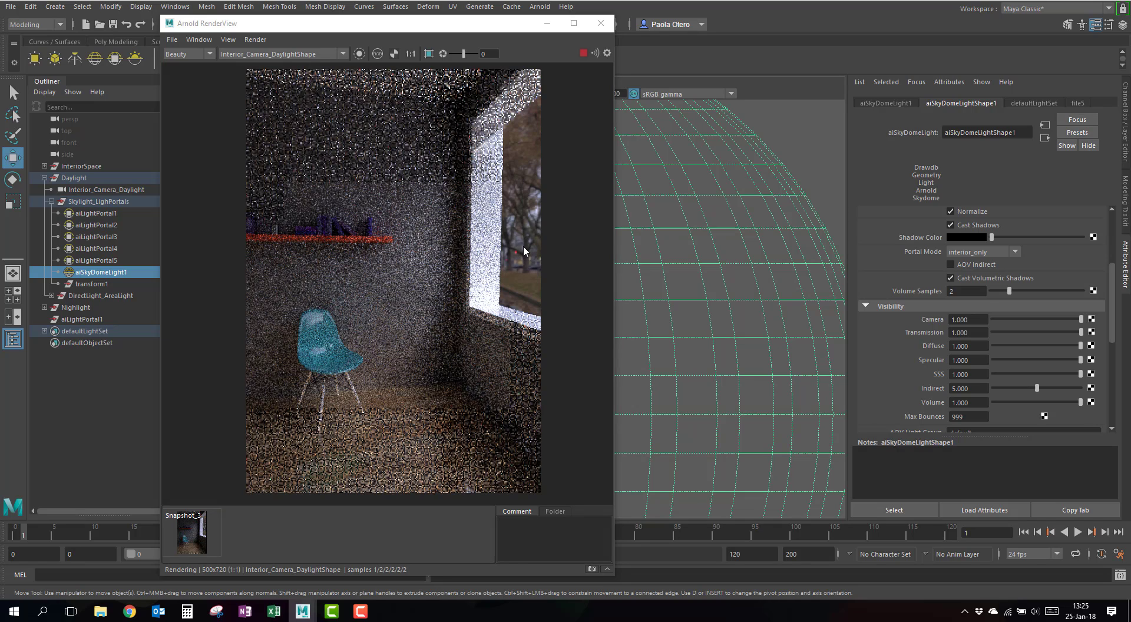
pyautogui.click(226, 39)
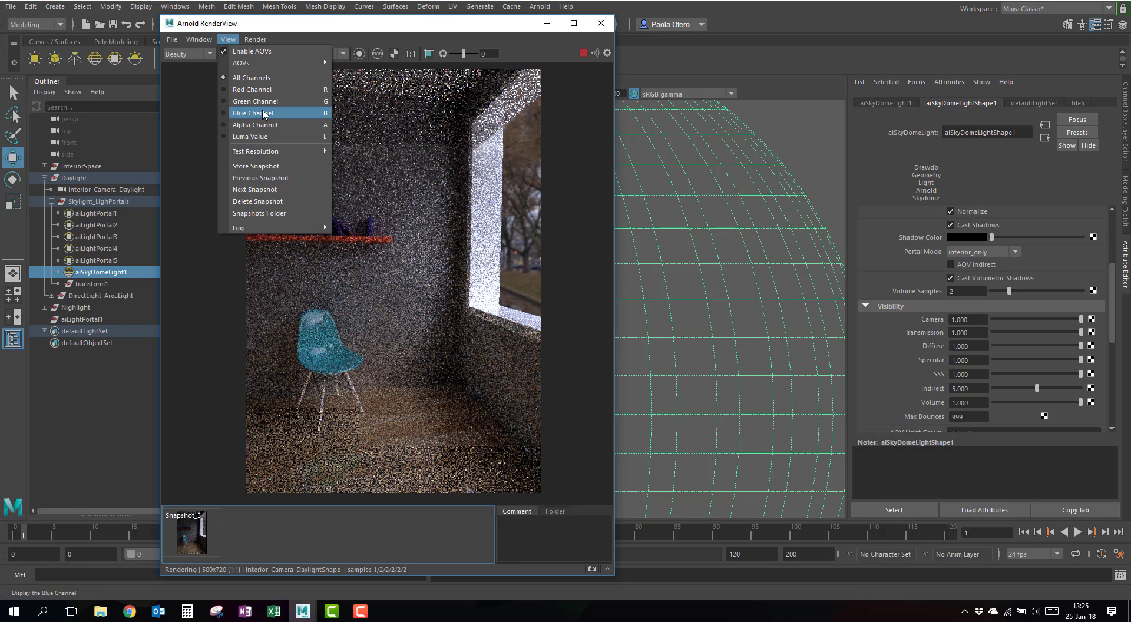
pyautogui.moveTo(281, 147)
pyautogui.click(361, 185)
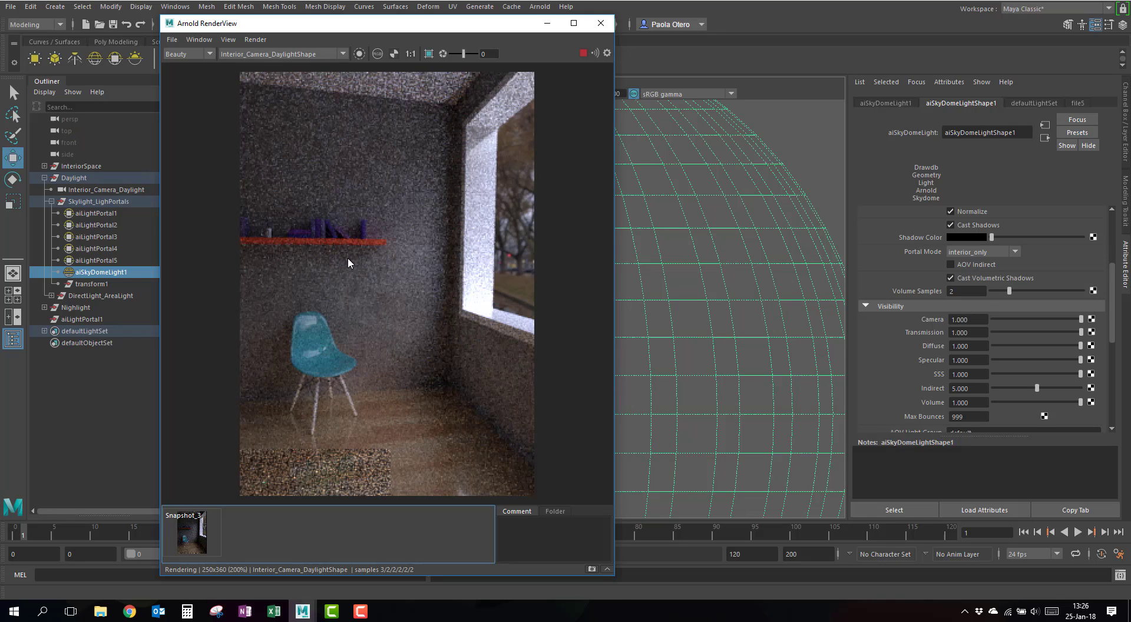
pyautogui.click(592, 569)
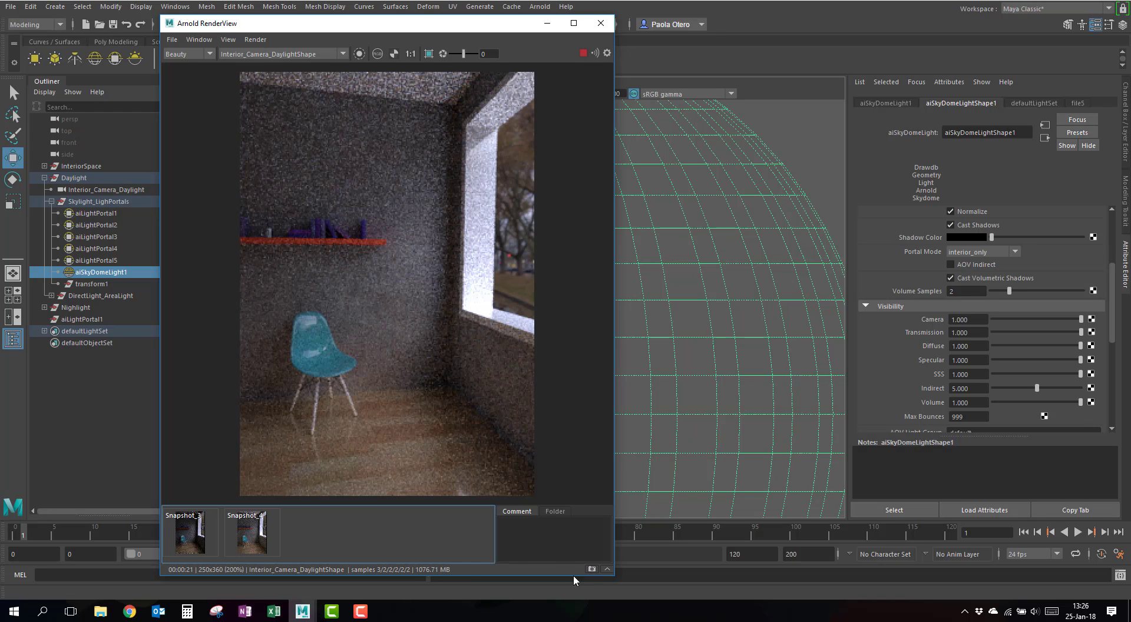
# Set Indirect to 10 and snapshot the render, then raise Indirect to 15
pyautogui.click(968, 389)
pyautogui.write('10')
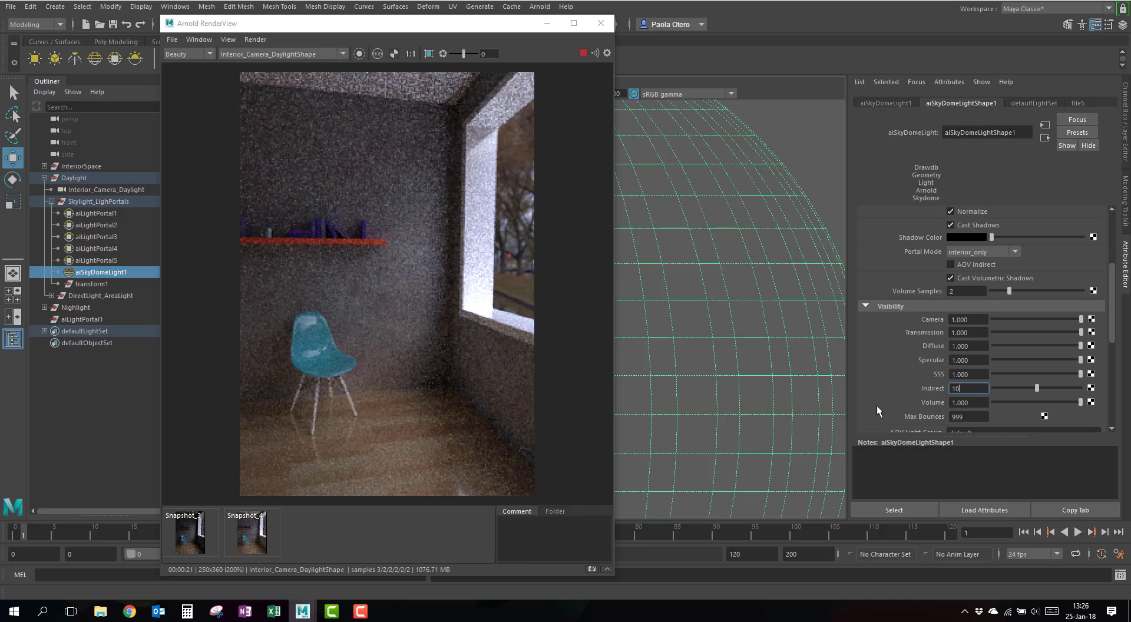
pyautogui.press('Return')
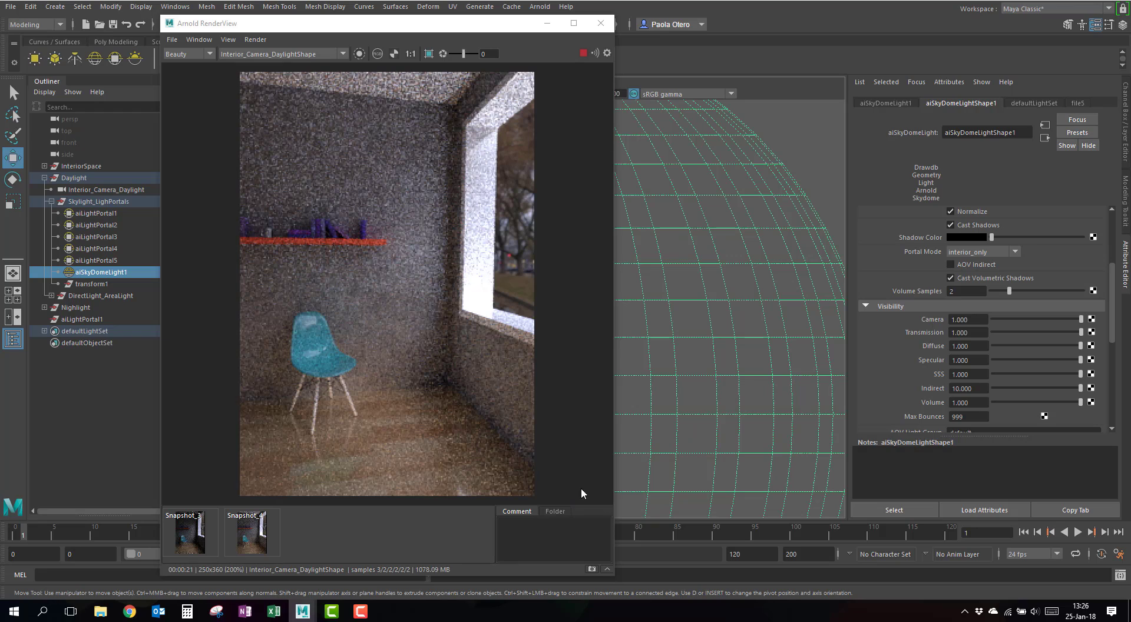
pyautogui.click(592, 569)
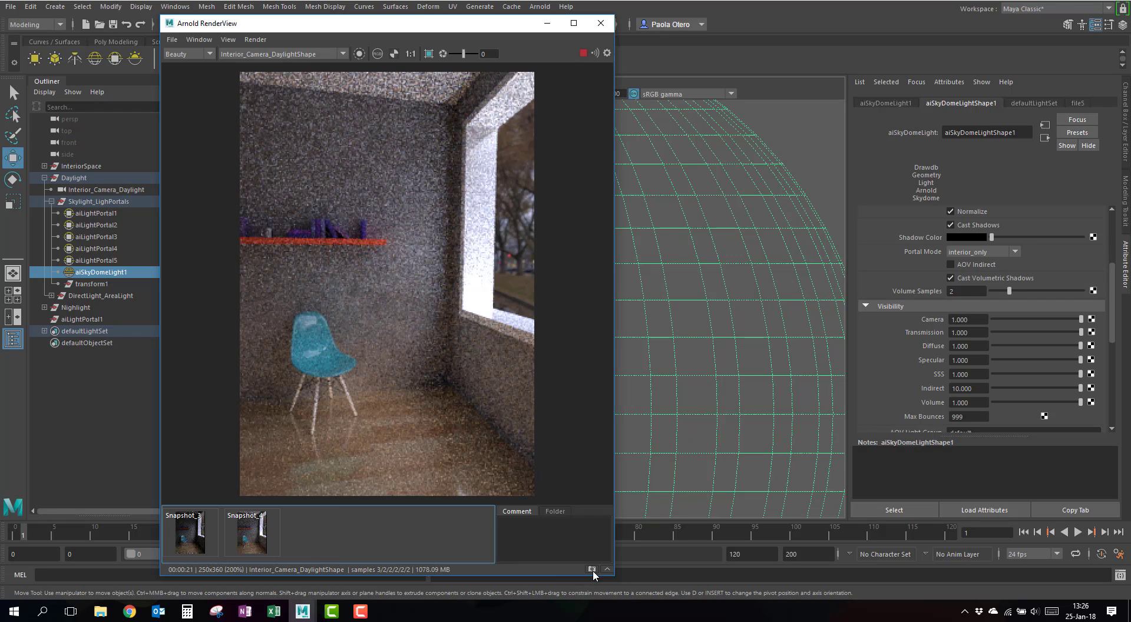
pyautogui.doubleClick(972, 389)
pyautogui.write('15')
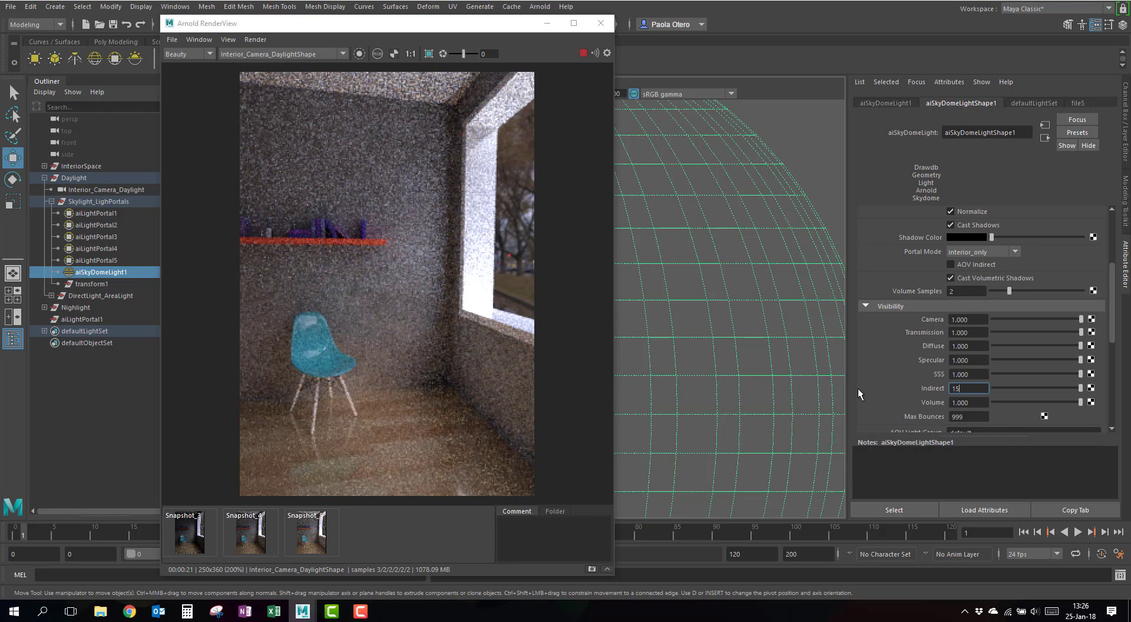
pyautogui.press('Return')
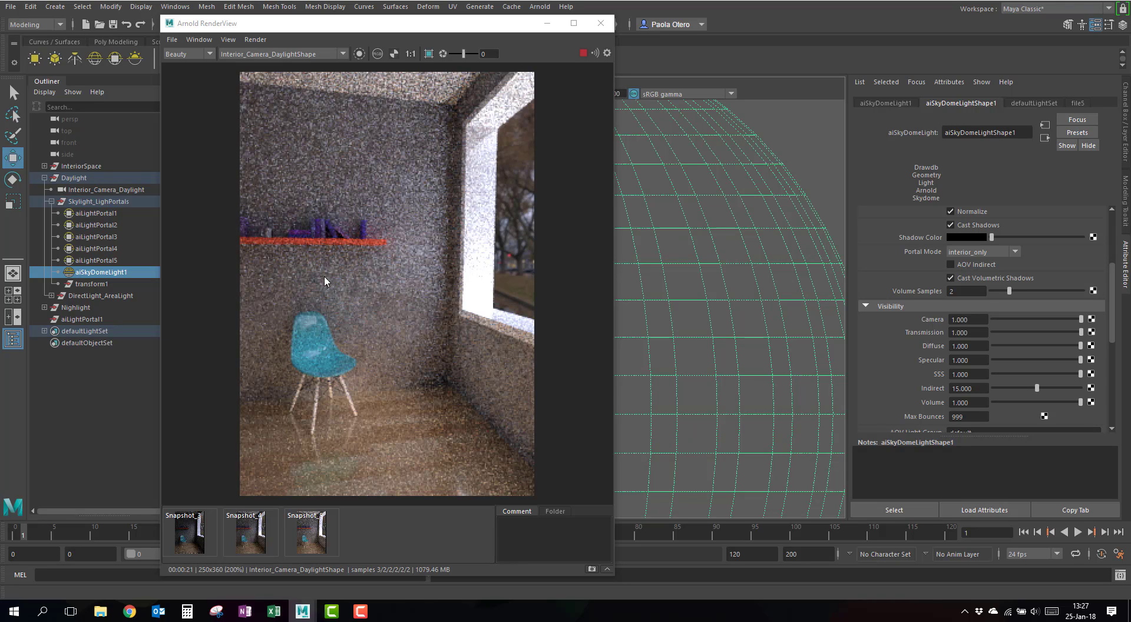
# Store the Indirect 15 render as a new snapshot and step through the stored snapshots
pyautogui.click(592, 571)
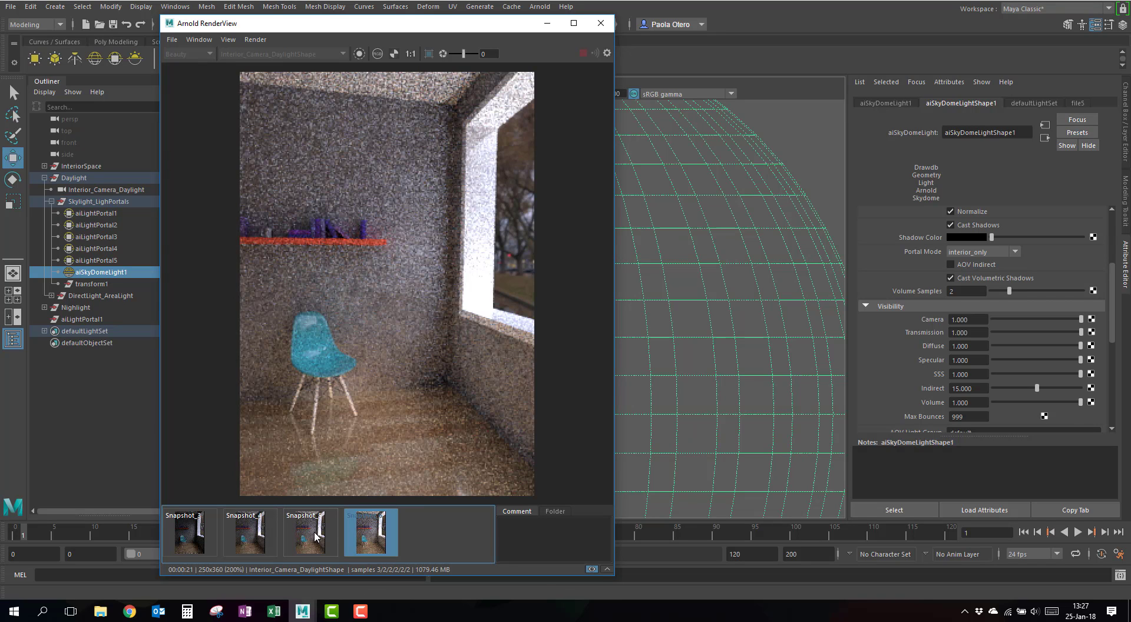
pyautogui.click(198, 546)
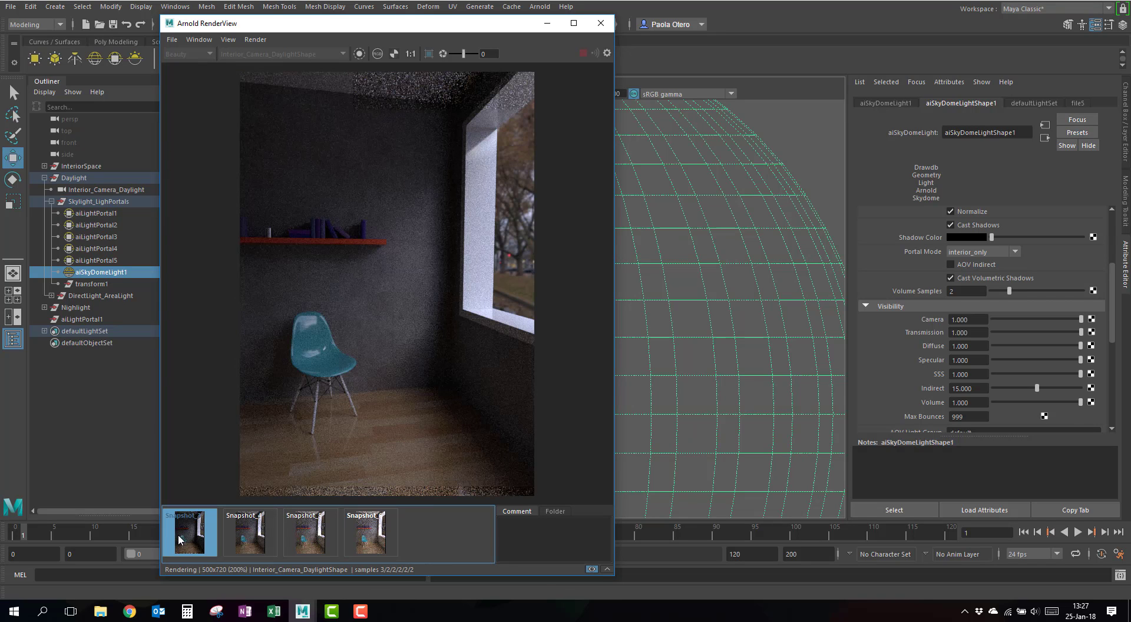
pyautogui.click(254, 546)
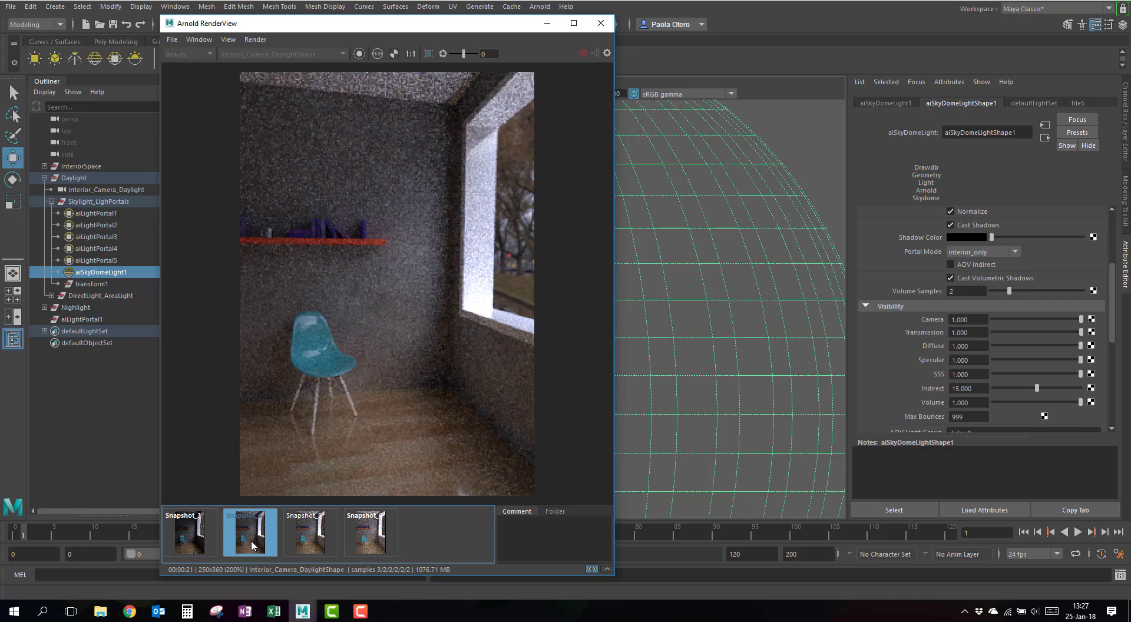
pyautogui.click(301, 545)
pyautogui.click(378, 547)
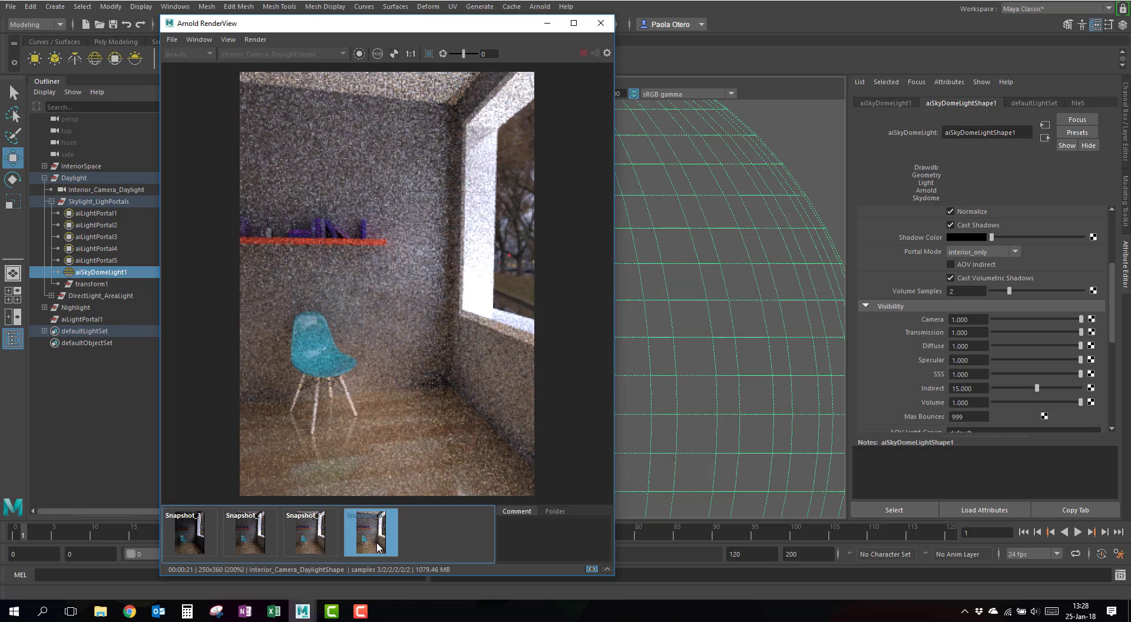
# Flip back and forth between the darker earlier snapshots and the newest, brighter one
pyautogui.click(319, 545)
pyautogui.click(355, 544)
pyautogui.click(262, 539)
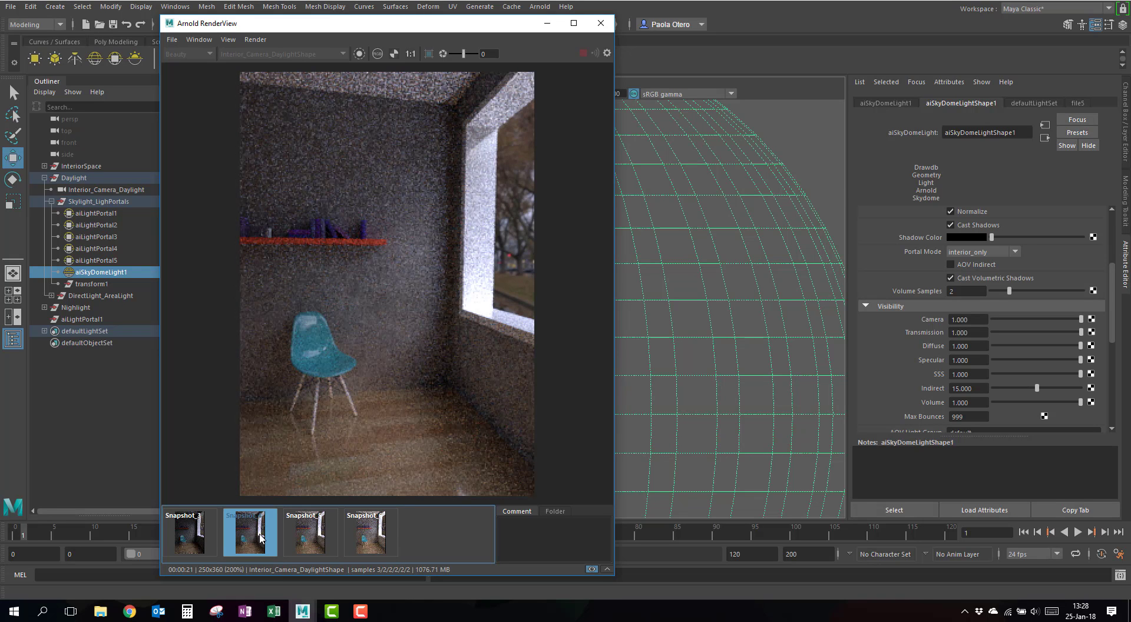
pyautogui.click(358, 547)
pyautogui.click(262, 543)
pyautogui.click(352, 537)
pyautogui.click(325, 533)
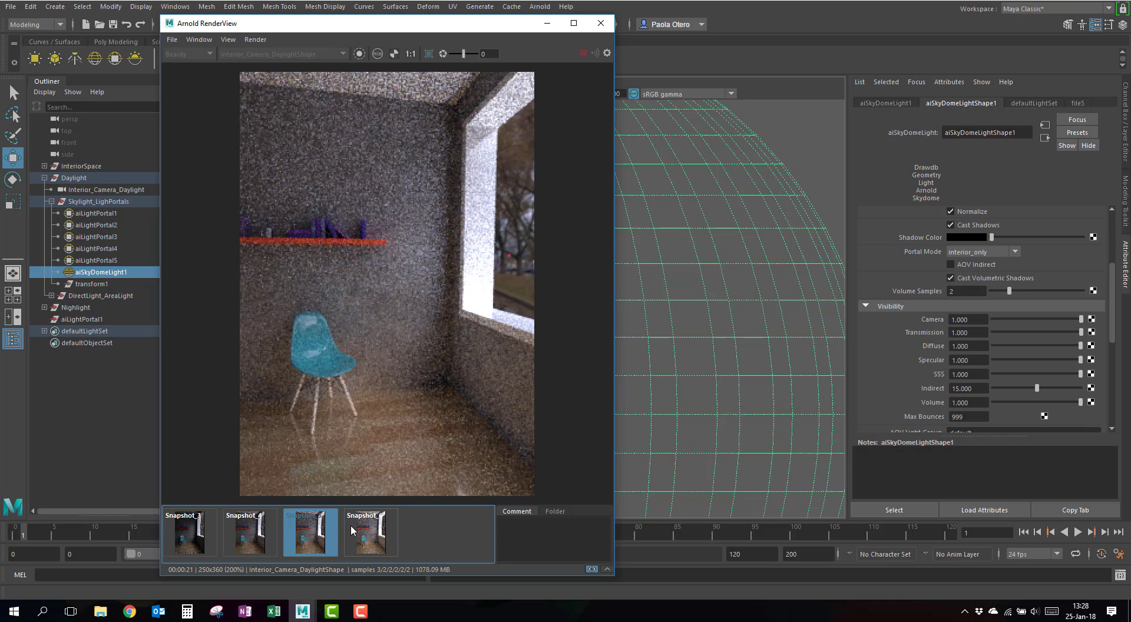
pyautogui.click(352, 524)
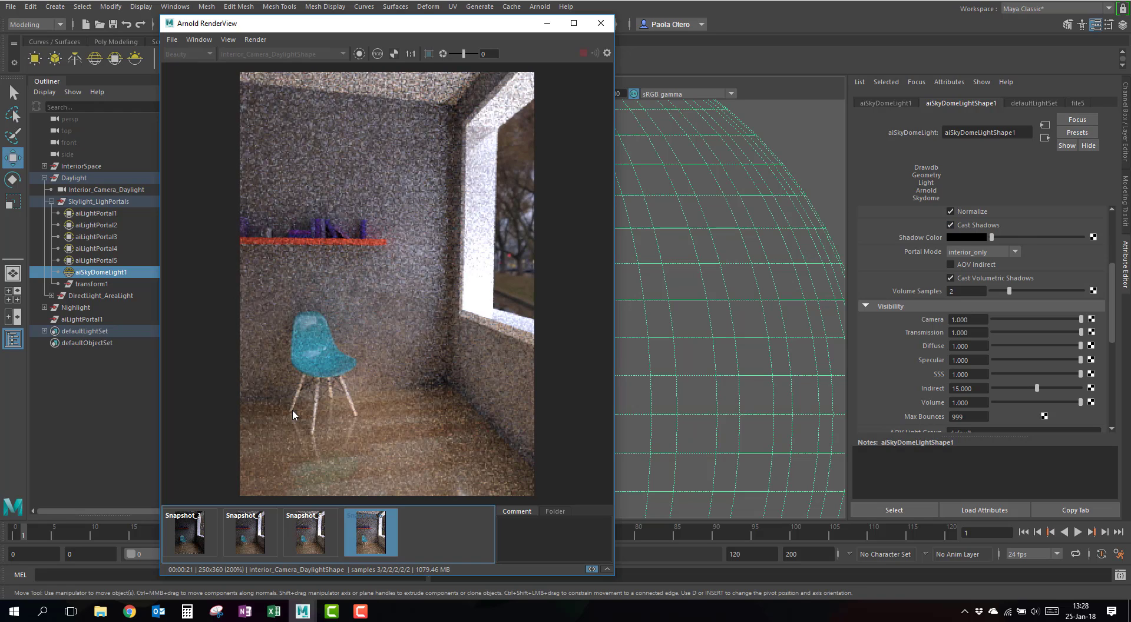
# Give the sky dome light Visibility Indirect 5 and Exposure 1
pyautogui.click(975, 390)
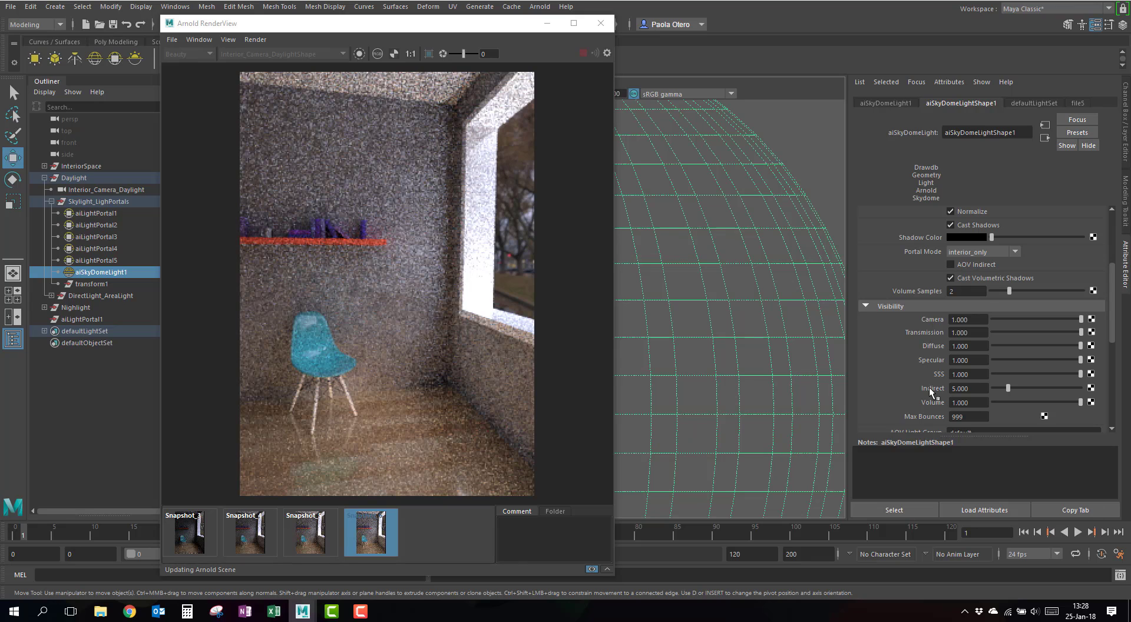
pyautogui.scroll(4, 994, 329)
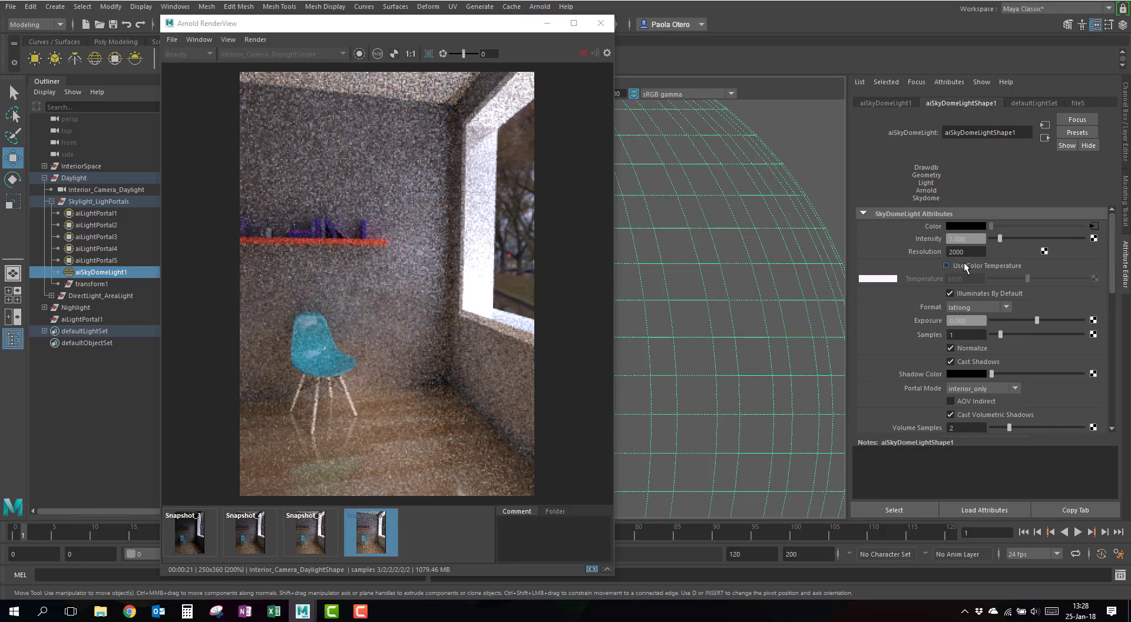
pyautogui.click(969, 321)
pyautogui.write('1')
pyautogui.press('Return')
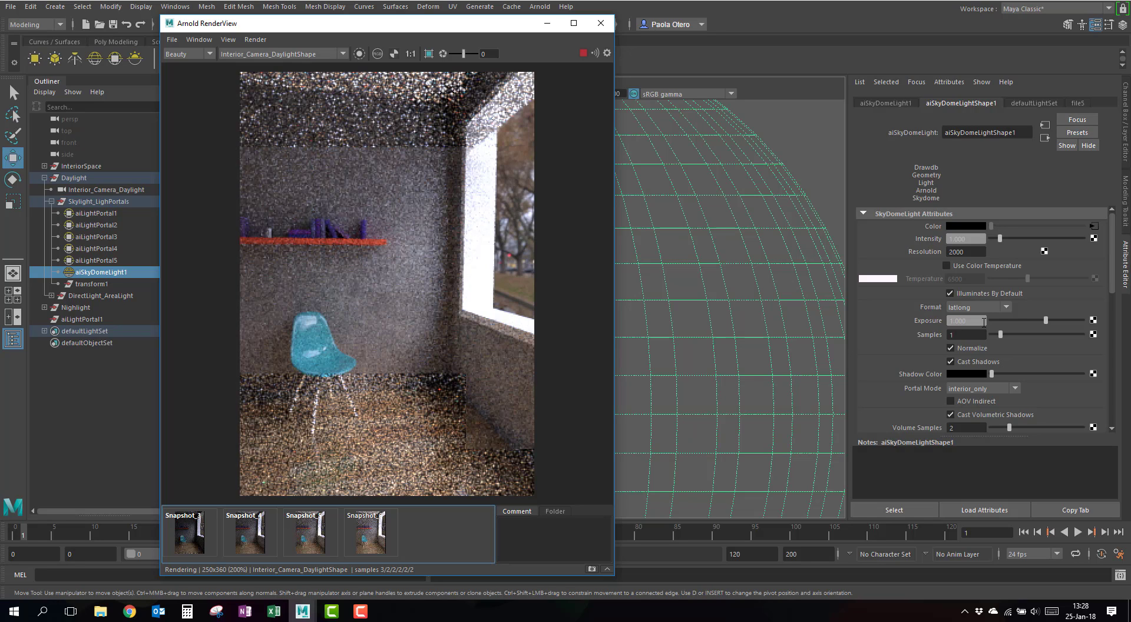
# Store the exposure-1 render as a fifth snapshot and compare it with the previous one
pyautogui.click(591, 569)
pyautogui.click(428, 541)
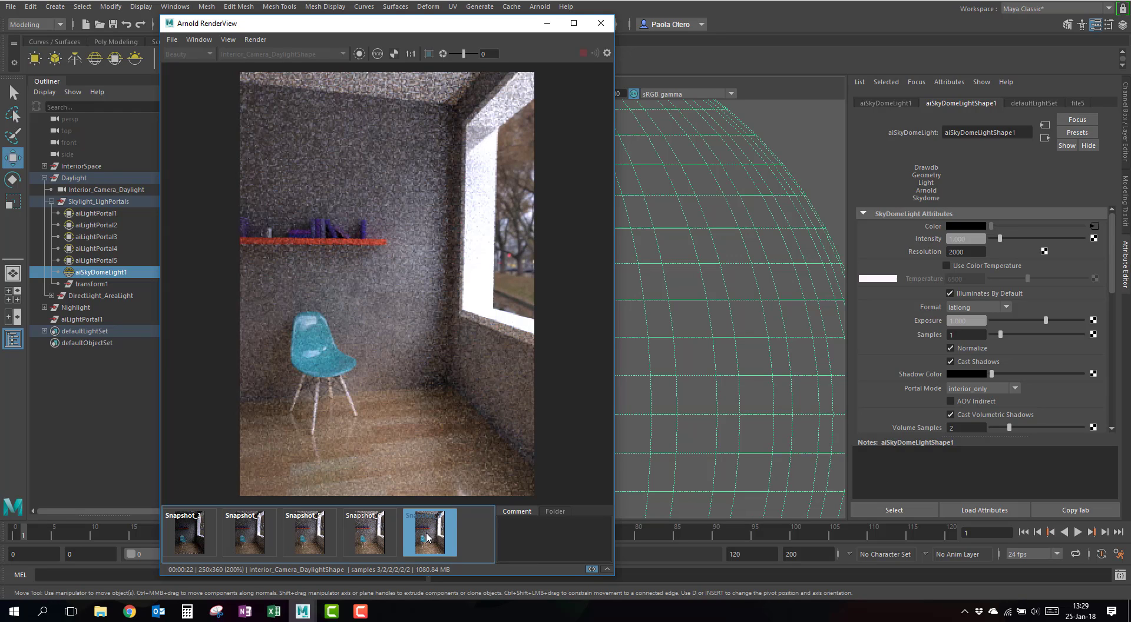
pyautogui.click(372, 528)
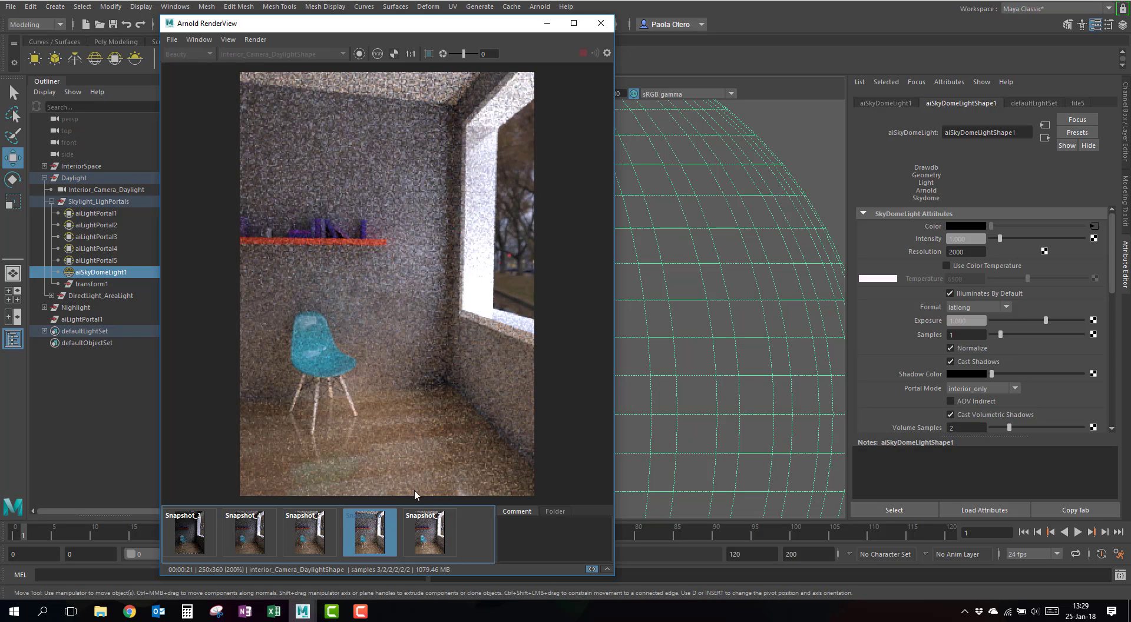
pyautogui.click(428, 530)
# Zoom into the previous snapshot and pan to inspect the chair, then return to the newest
pyautogui.click(366, 540)
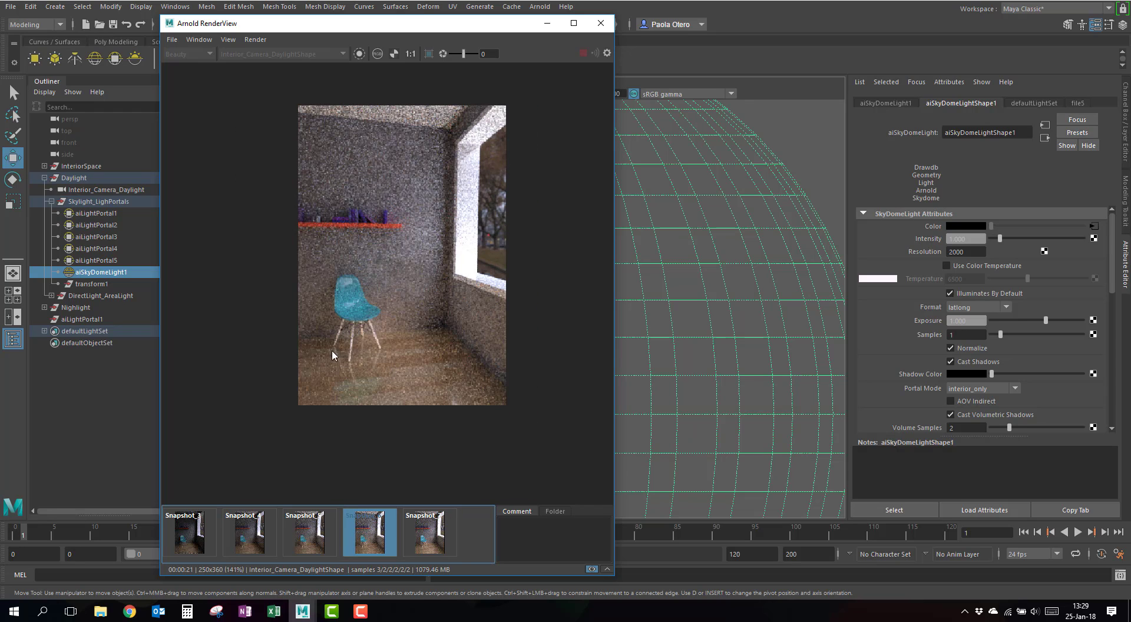
pyautogui.scroll(2, 382, 345)
pyautogui.scroll(-1, 383, 345)
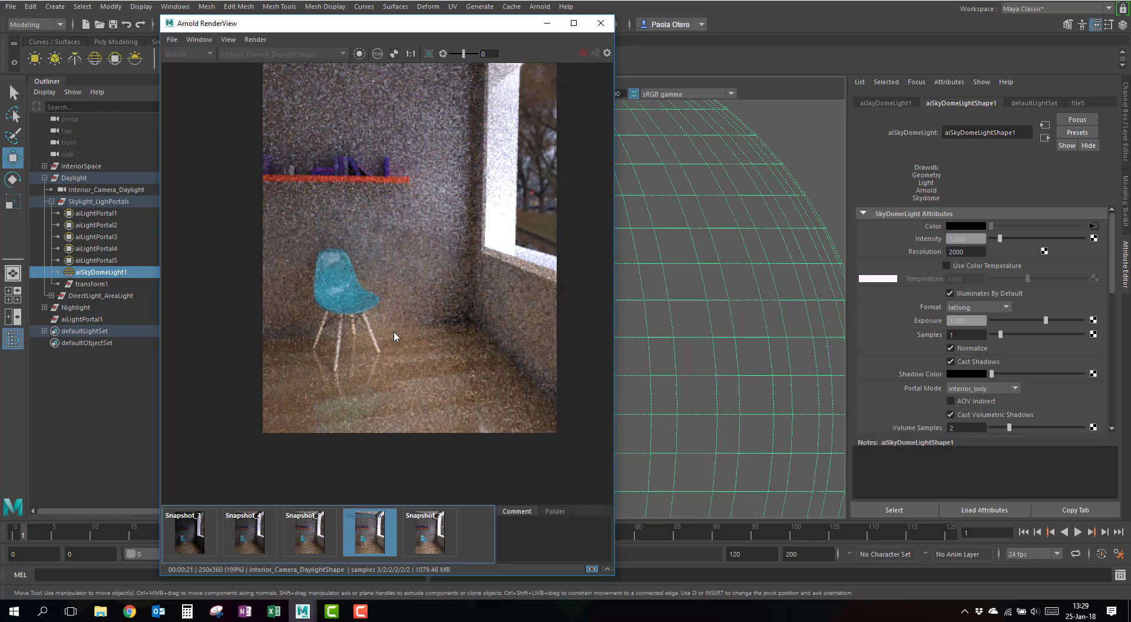
pyautogui.moveTo(422, 264); pyautogui.dragTo(405, 326, button='middle')
pyautogui.click(431, 534)
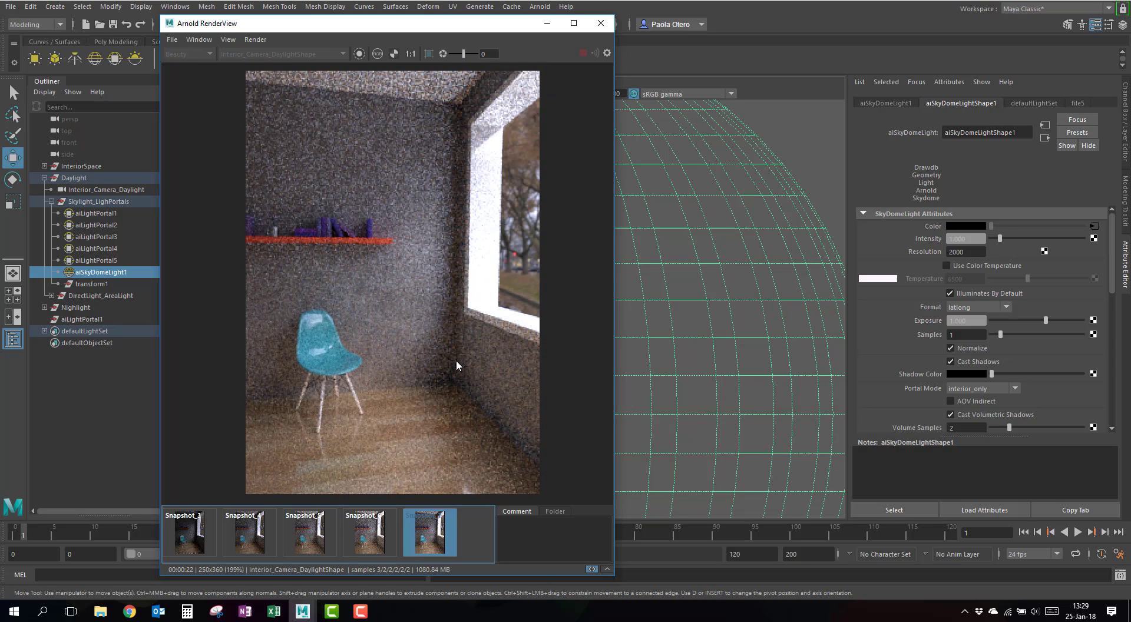
# Recompare the two snapshots, panning so the whole frame shows, ending on the newest
pyautogui.click(371, 530)
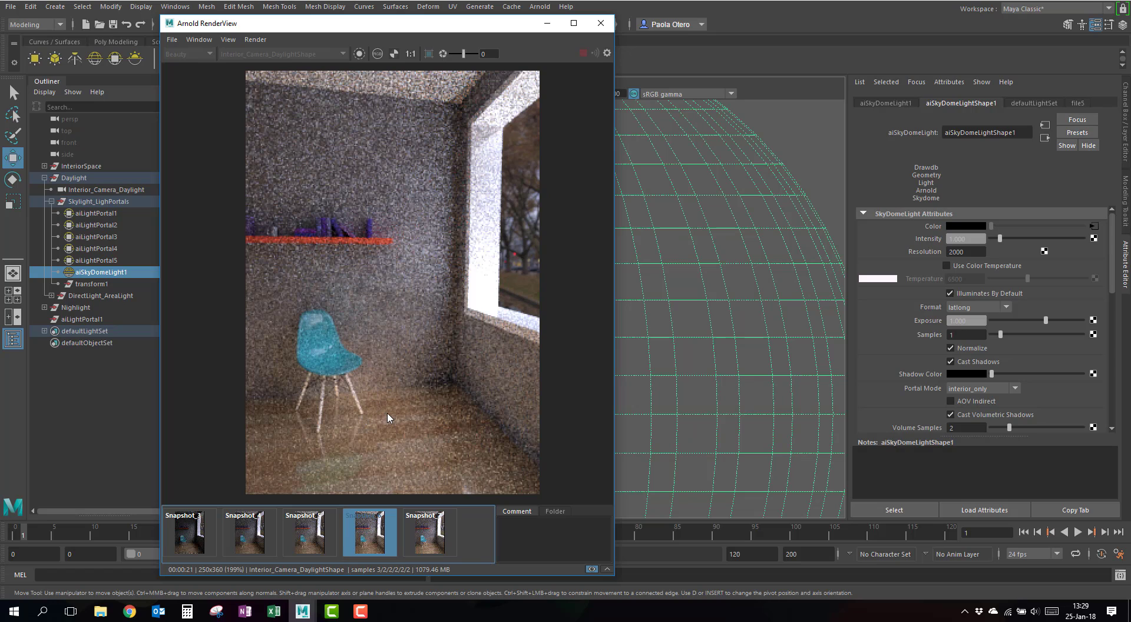
pyautogui.scroll(-1, 387, 418)
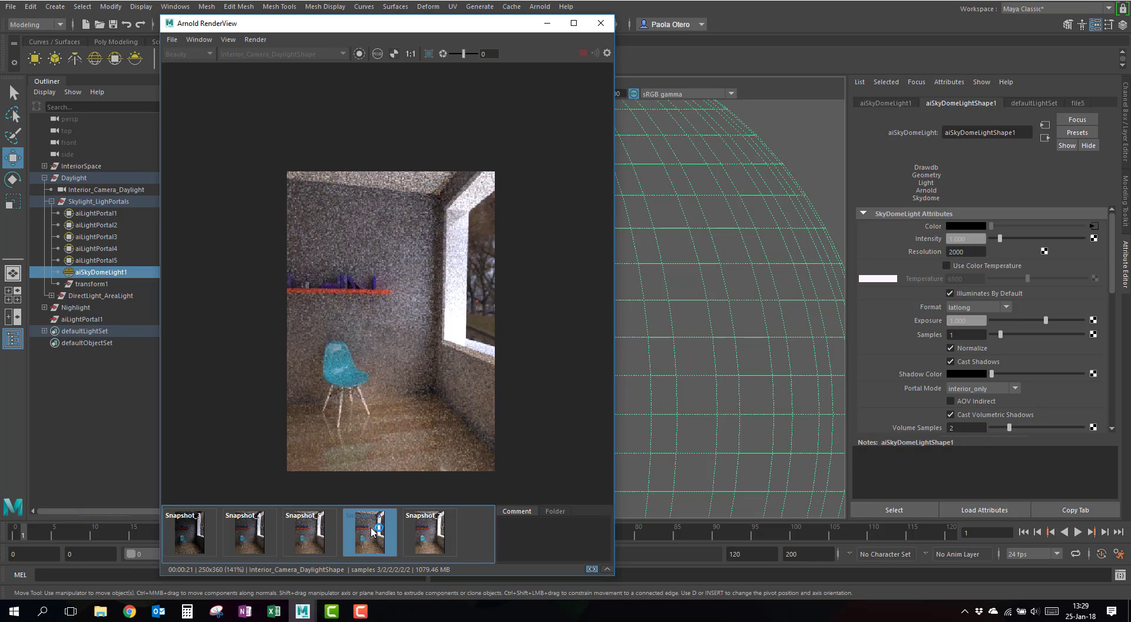
pyautogui.scroll(2, 365, 353)
pyautogui.scroll(-2, 383, 222)
pyautogui.moveTo(383, 222); pyautogui.dragTo(383, 362, button='middle')
pyautogui.click(448, 535)
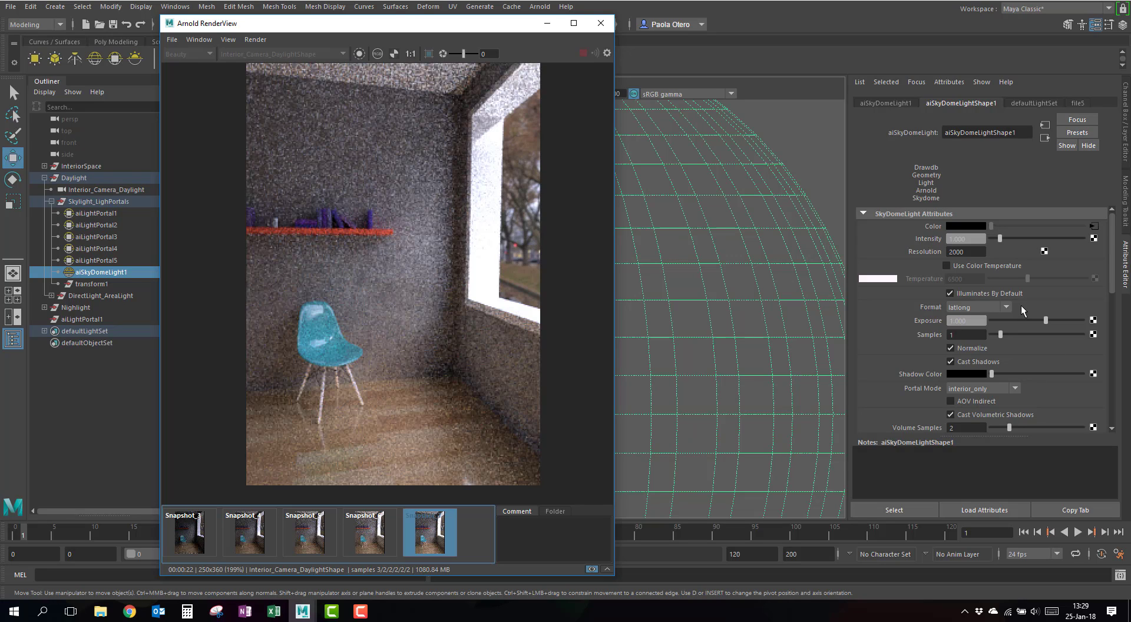
# Select aiLightPortal1 through aiLightPortal5 in the Outliner and delete them
pyautogui.click(112, 213)
pyautogui.keyDown('shift'); pyautogui.click(108, 256); pyautogui.keyUp('shift')
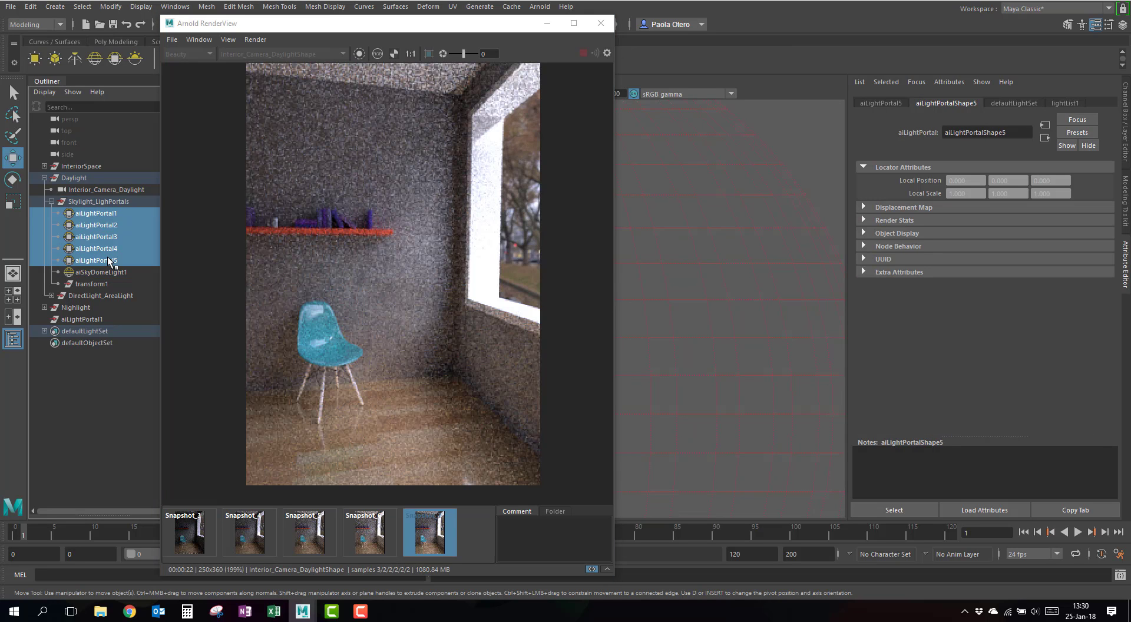
pyautogui.press('Delete')
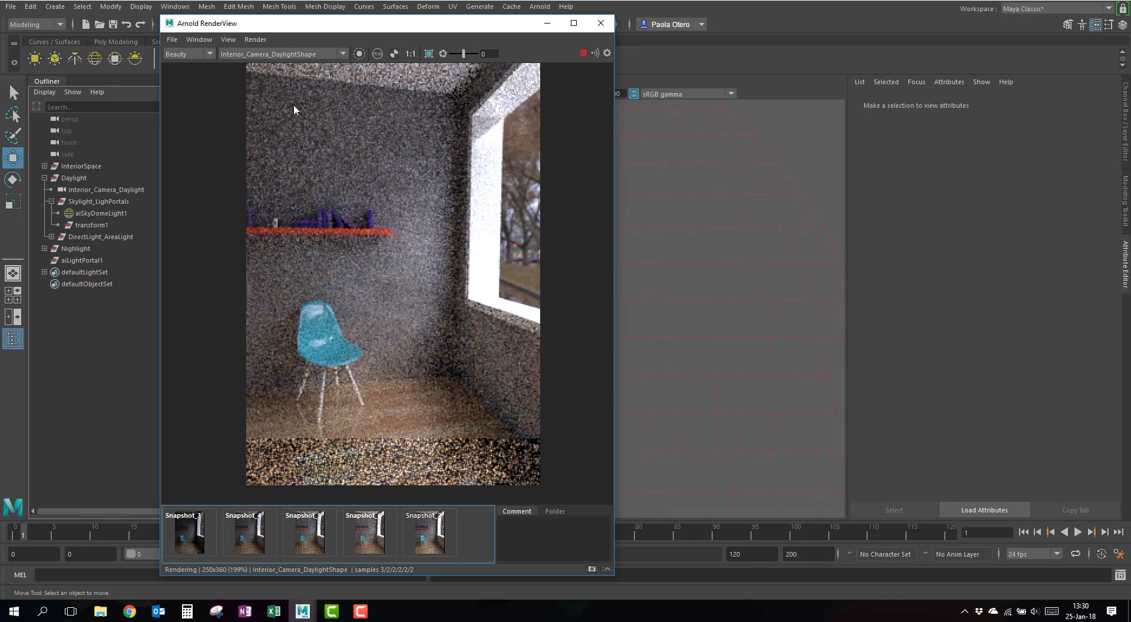
# Snapshot the portal-free render and flip between it and the exposure-1 snapshot
pyautogui.click(429, 530)
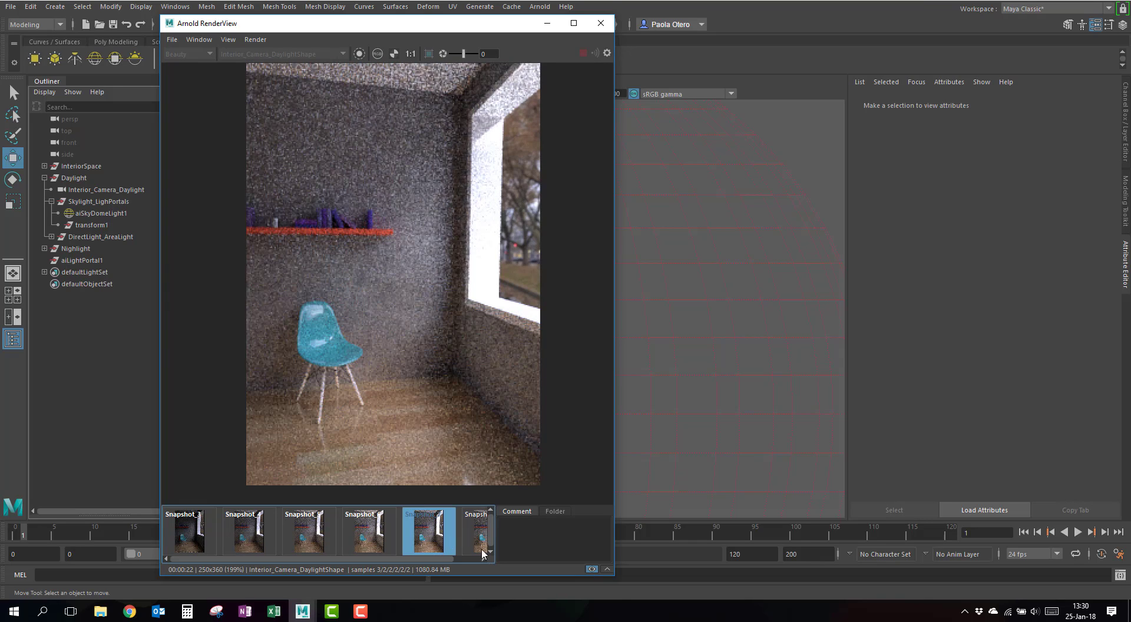
pyautogui.moveTo(441, 559); pyautogui.dragTo(466, 558)
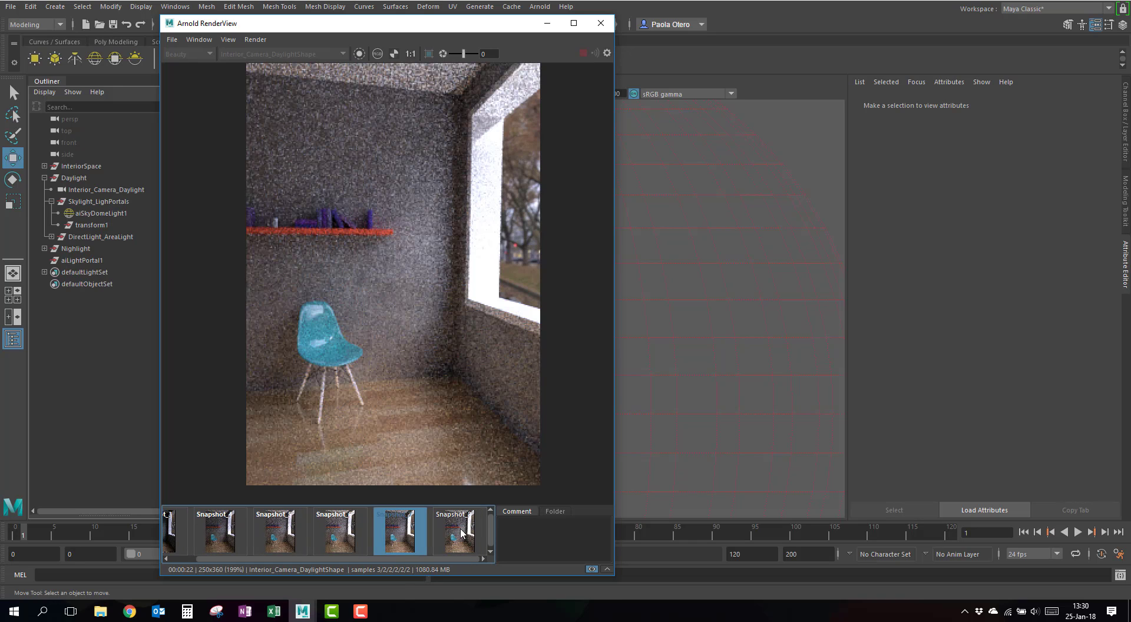
pyautogui.click(459, 533)
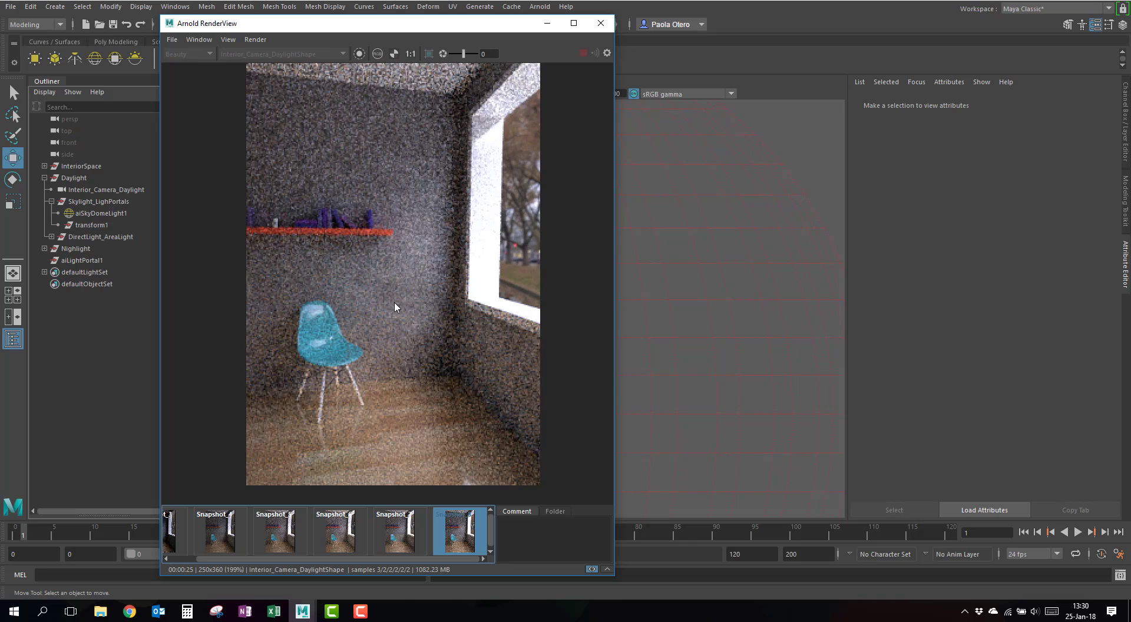
pyautogui.click(399, 526)
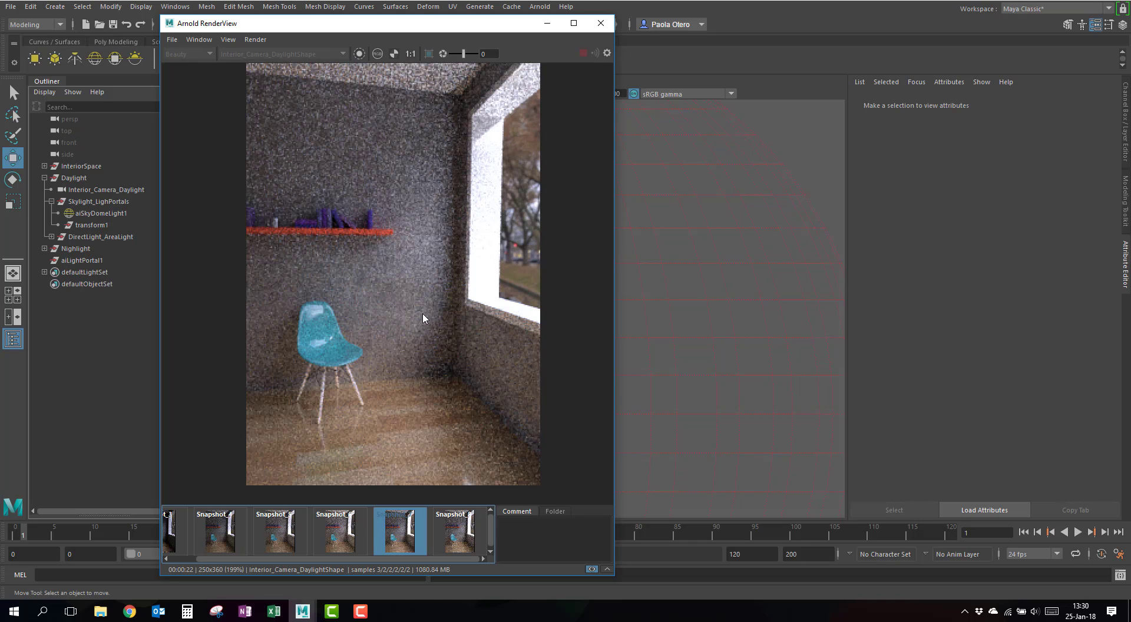
pyautogui.click(458, 541)
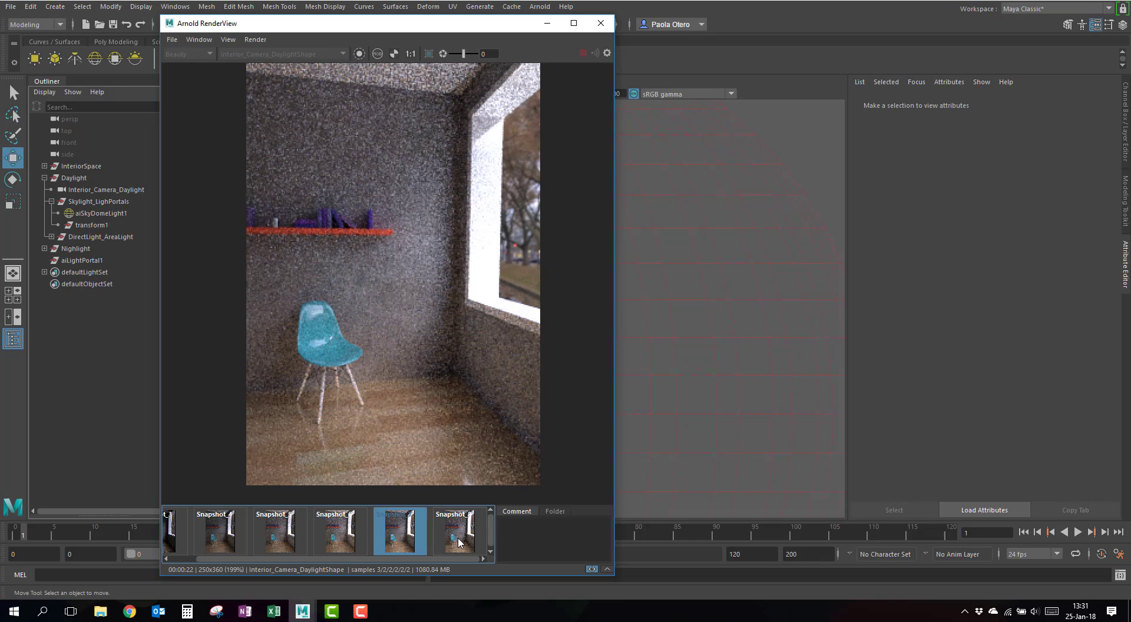